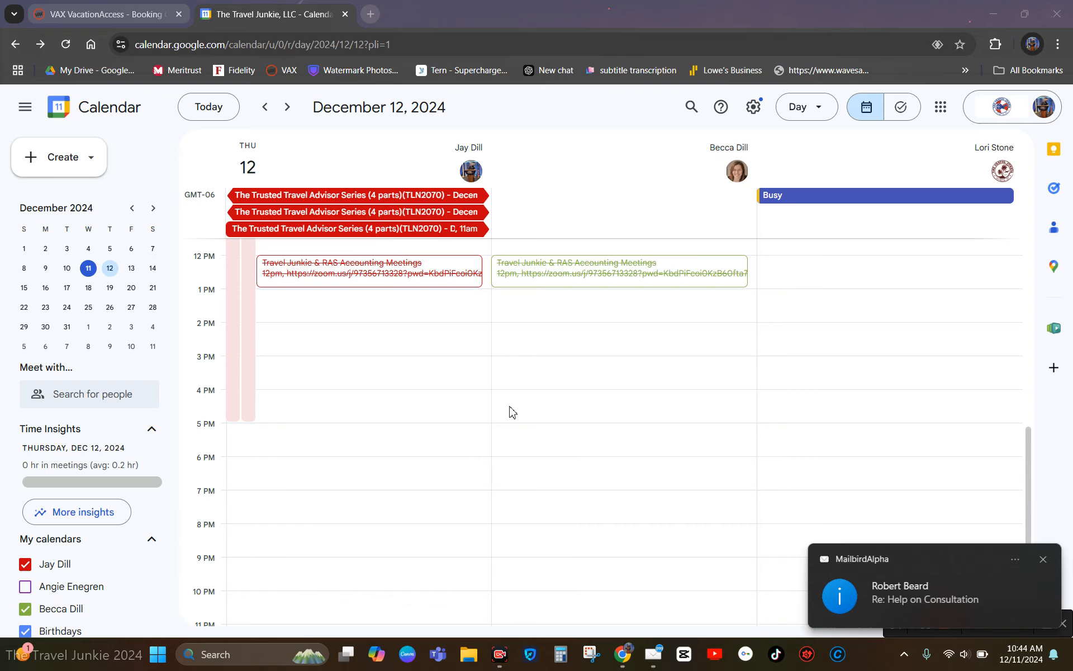
Dismiss the mail notification and start a new bookable appointment schedule titled "Cruise Consultation"
click(1043, 559)
click(1042, 559)
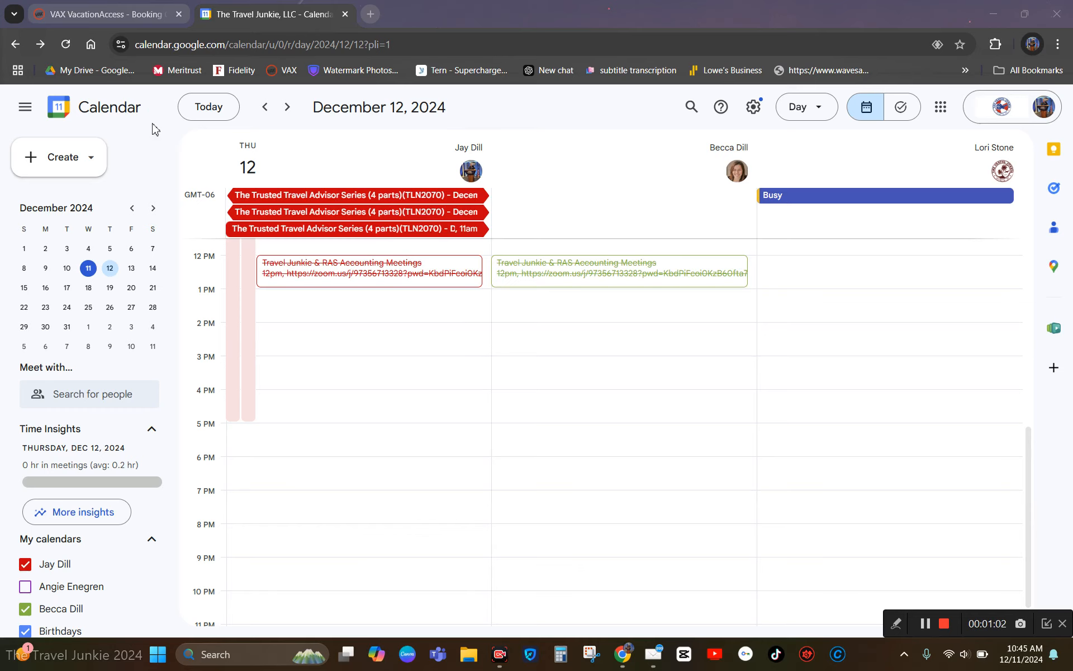
click(91, 164)
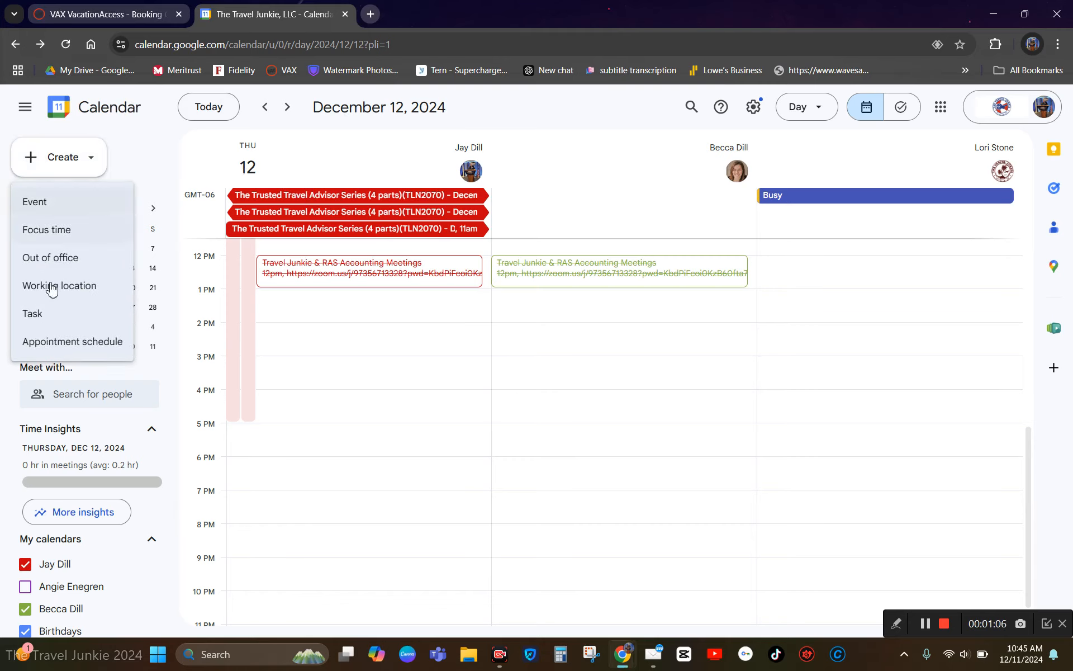
click(72, 341)
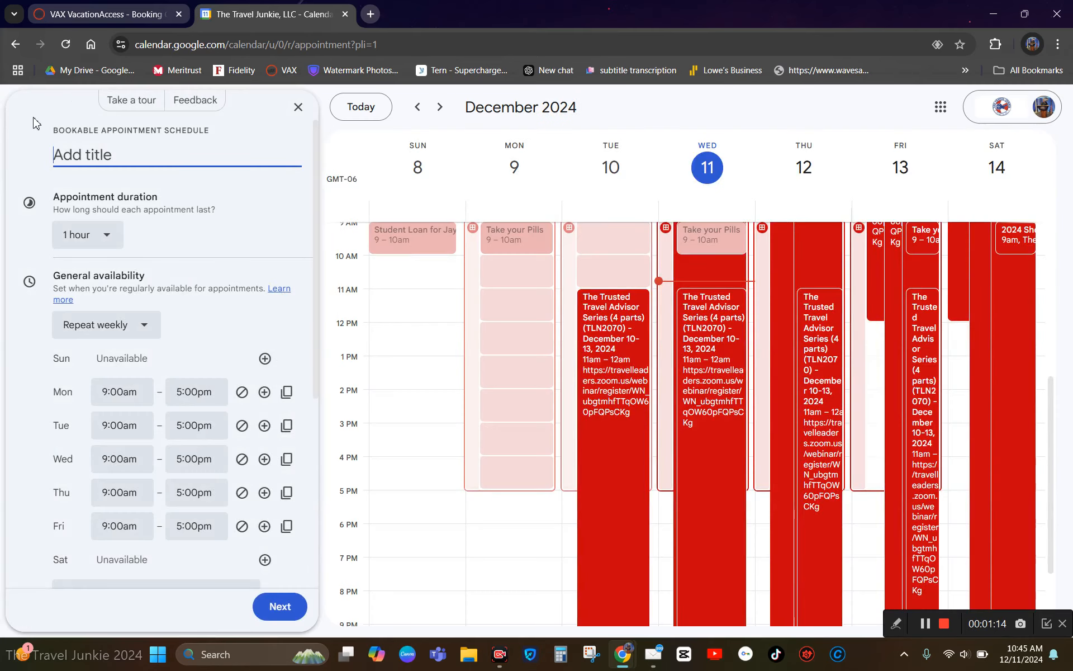
click(131, 157)
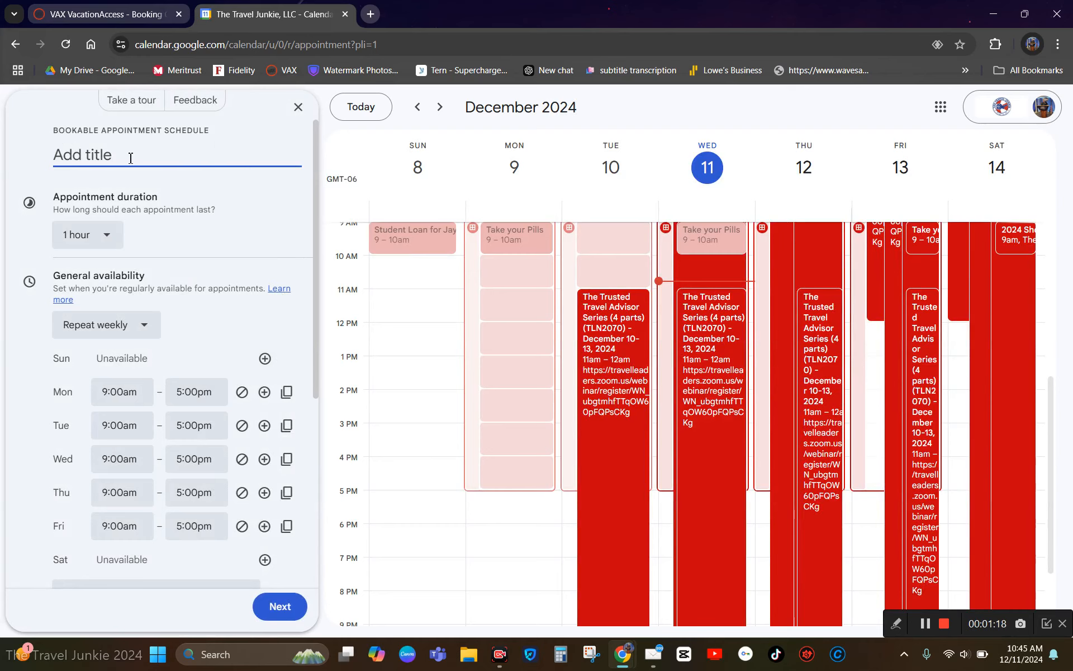
text(Cruise Co)
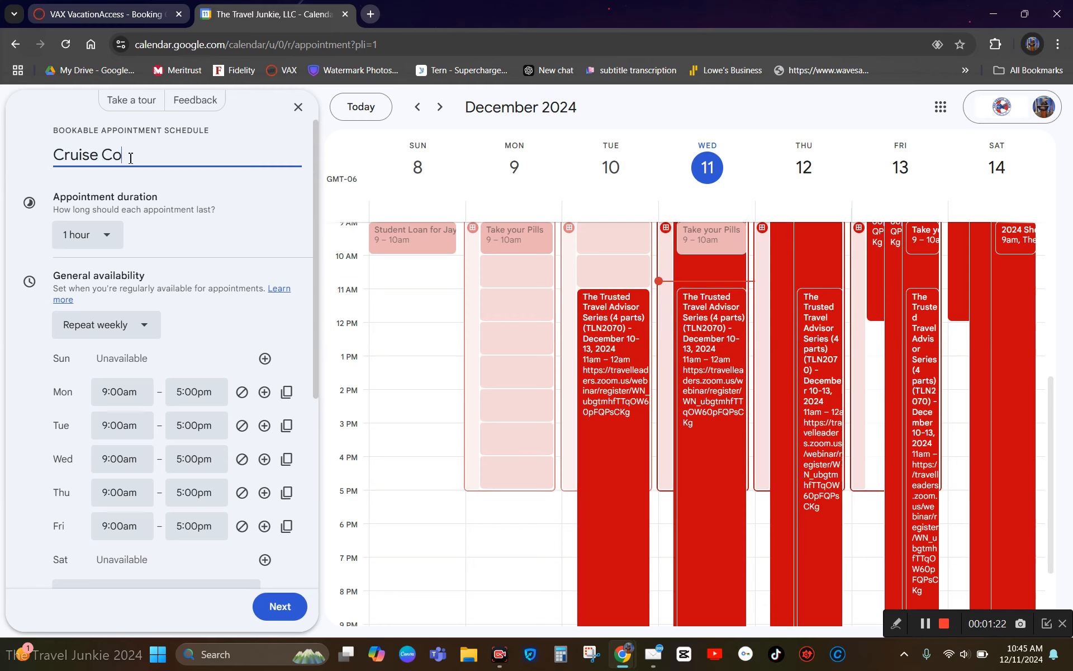
text(nsultation)
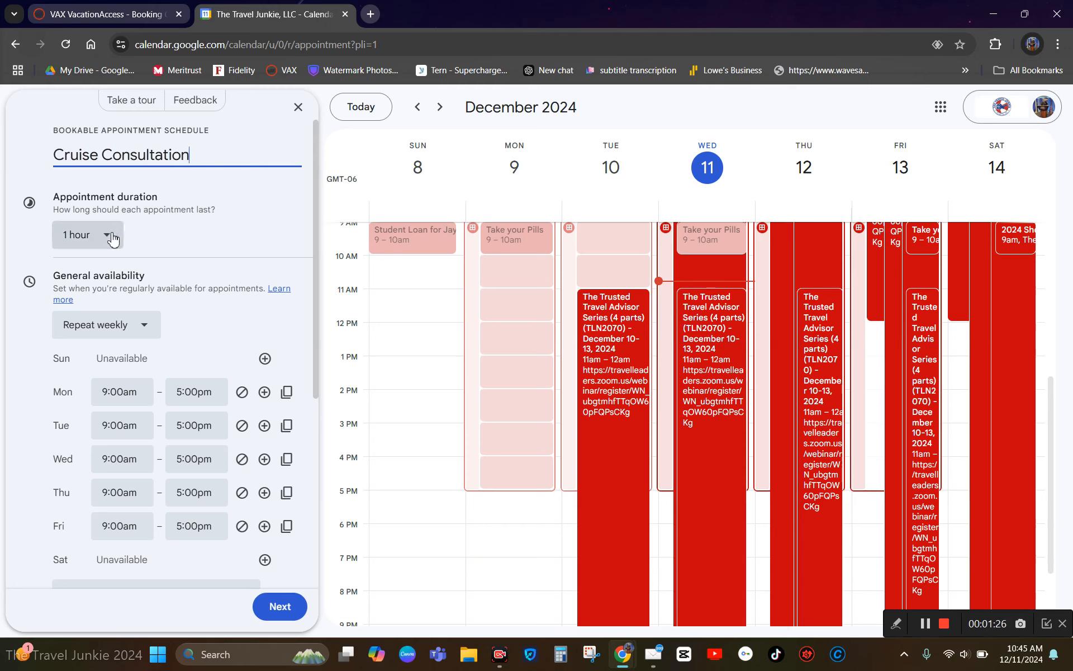
In the scheduling window, set the minimum time before an appointment can be booked to 24 hours
scroll(206, 249, down, 2)
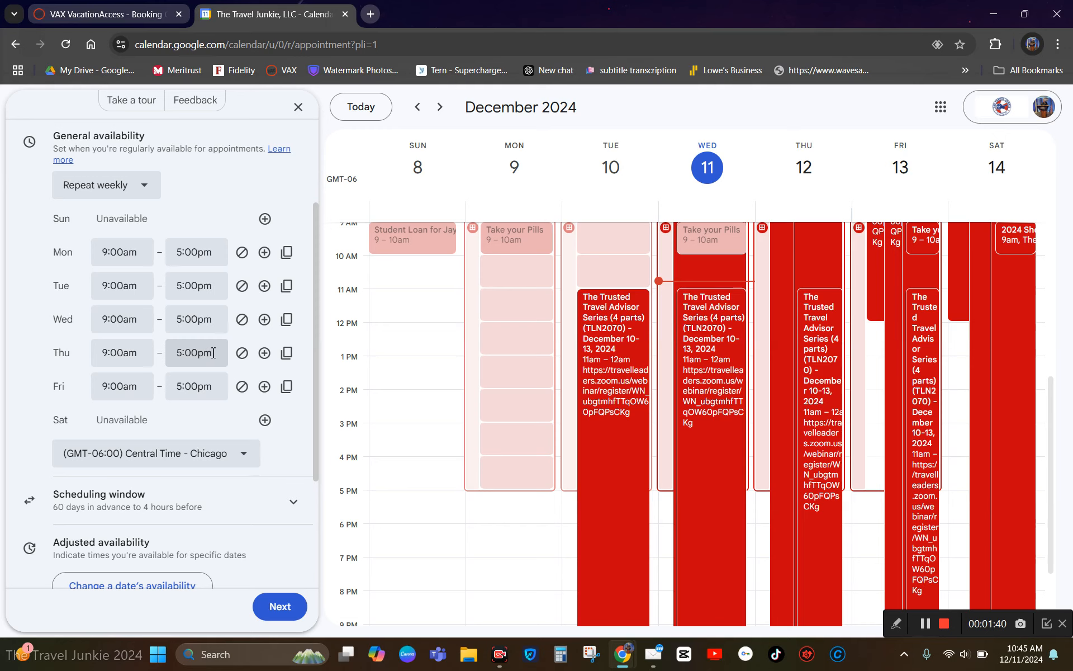
scroll(211, 353, down, 3)
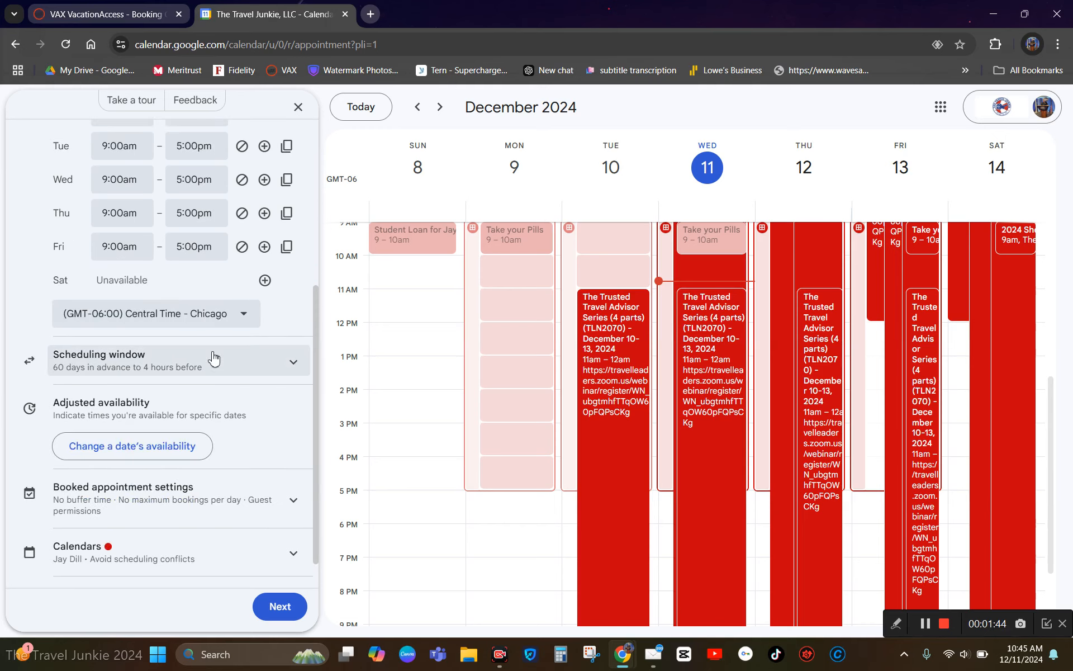
click(238, 361)
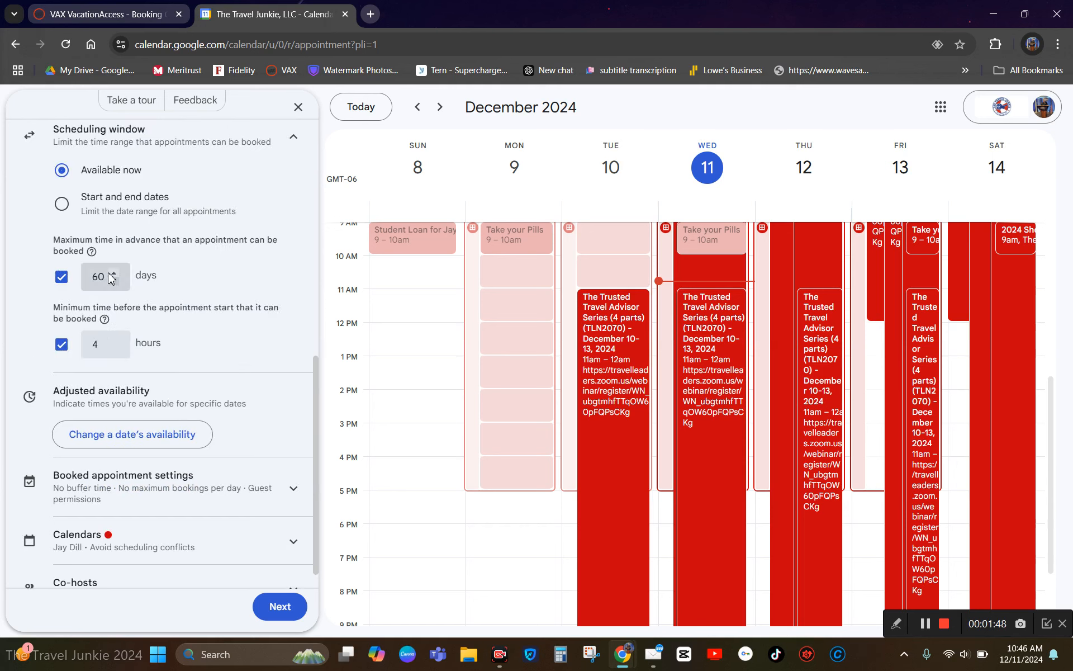
click(95, 346)
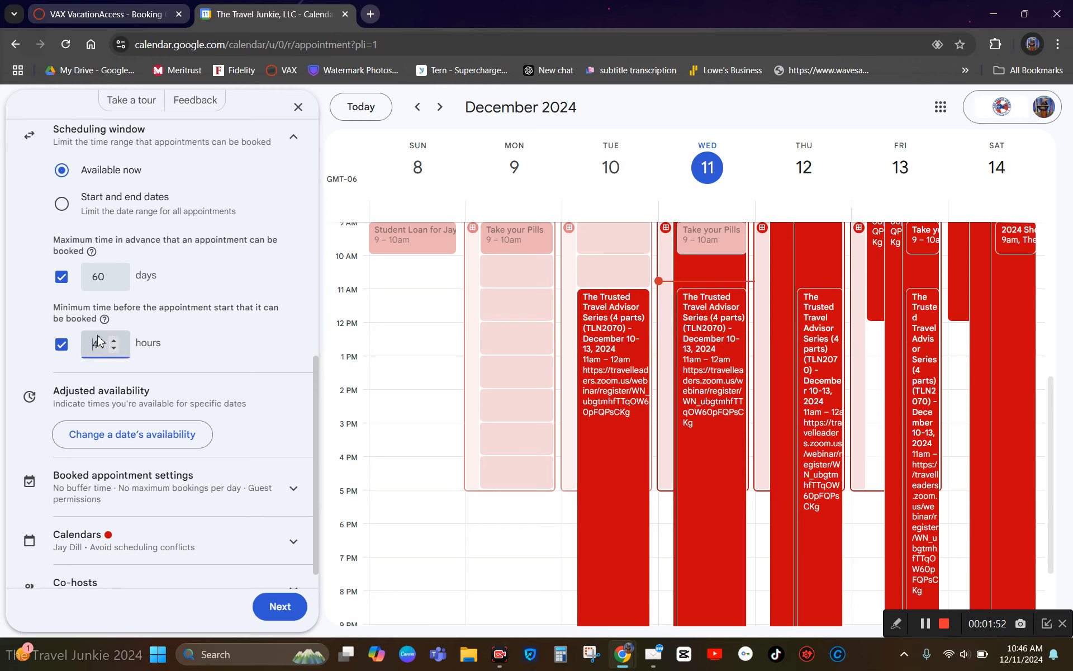
text(2)
click(186, 357)
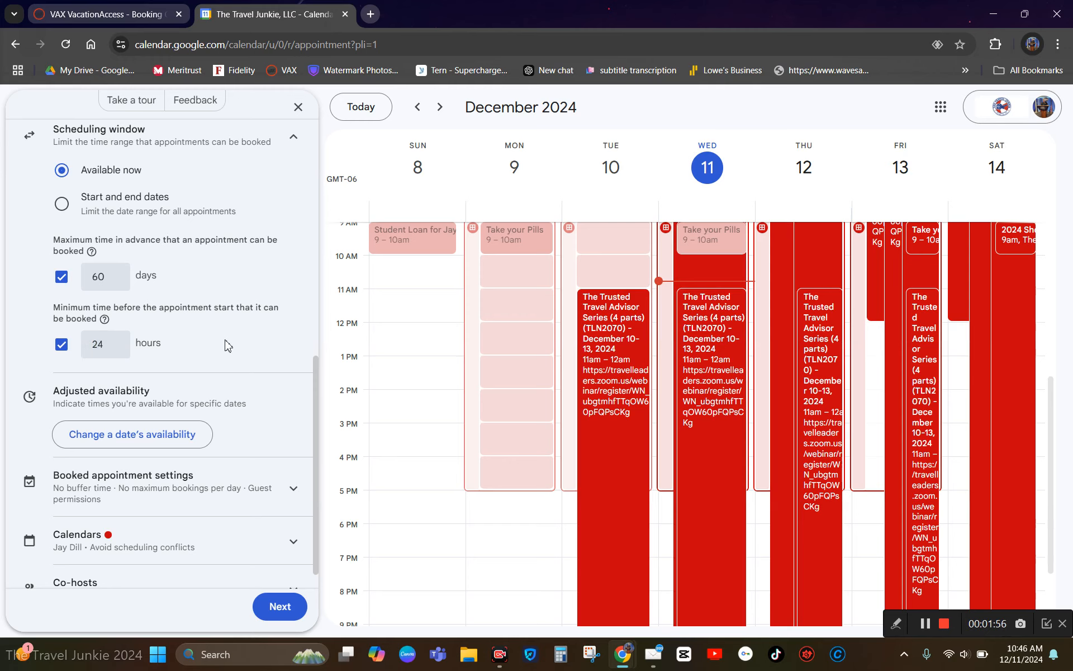
Add Dec 25, 2024 to the adjusted availability and mark that date unavailable
scroll(226, 345, down, 1)
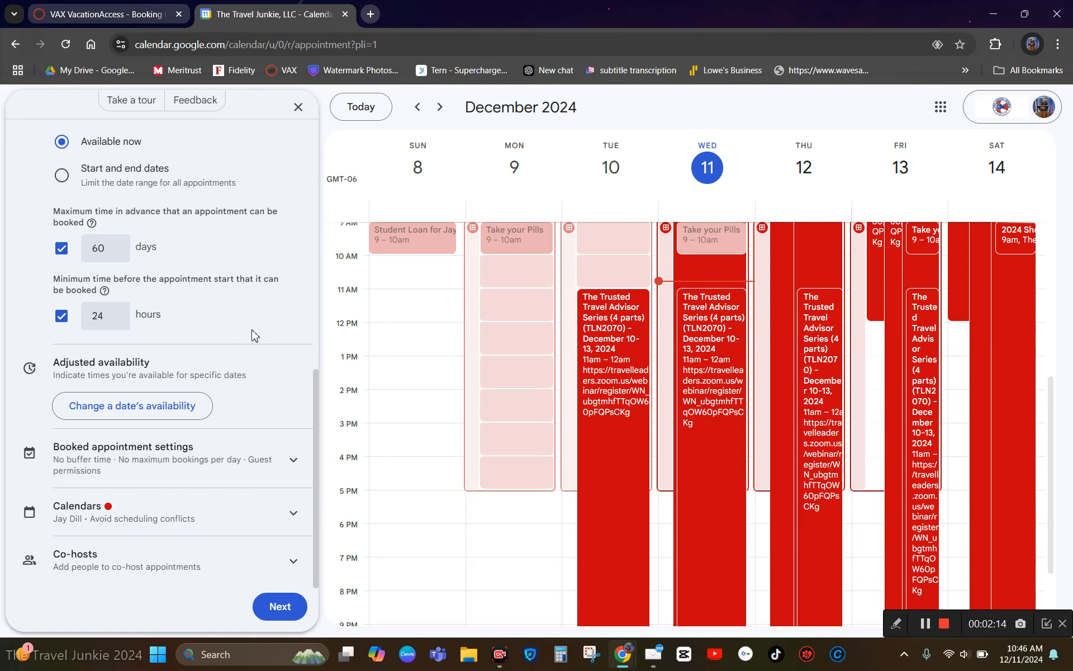
click(146, 408)
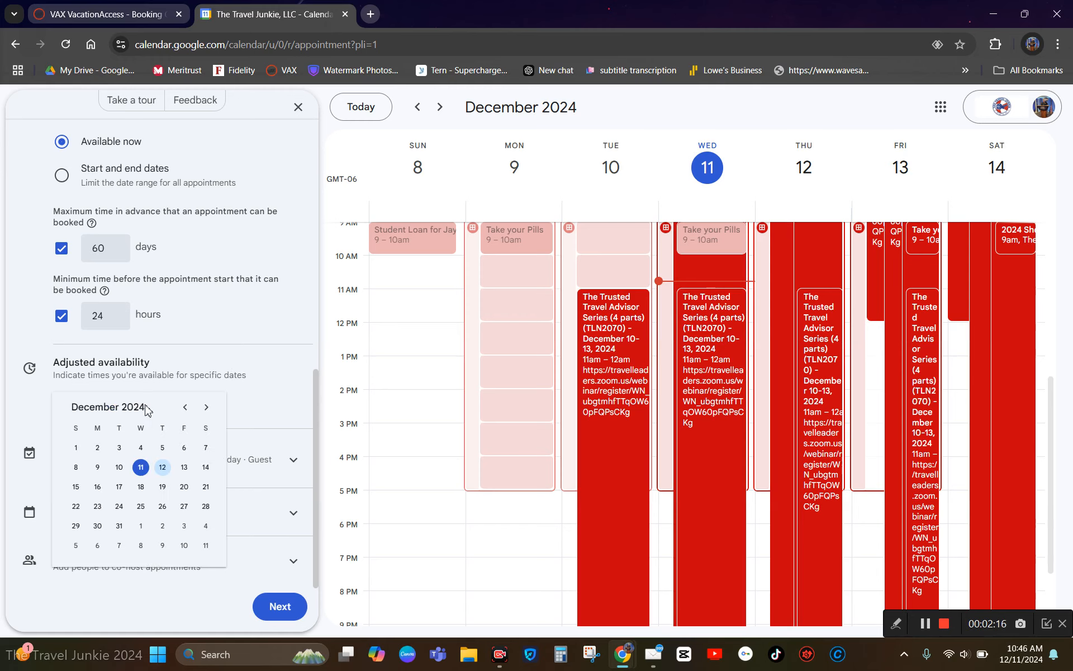
click(143, 511)
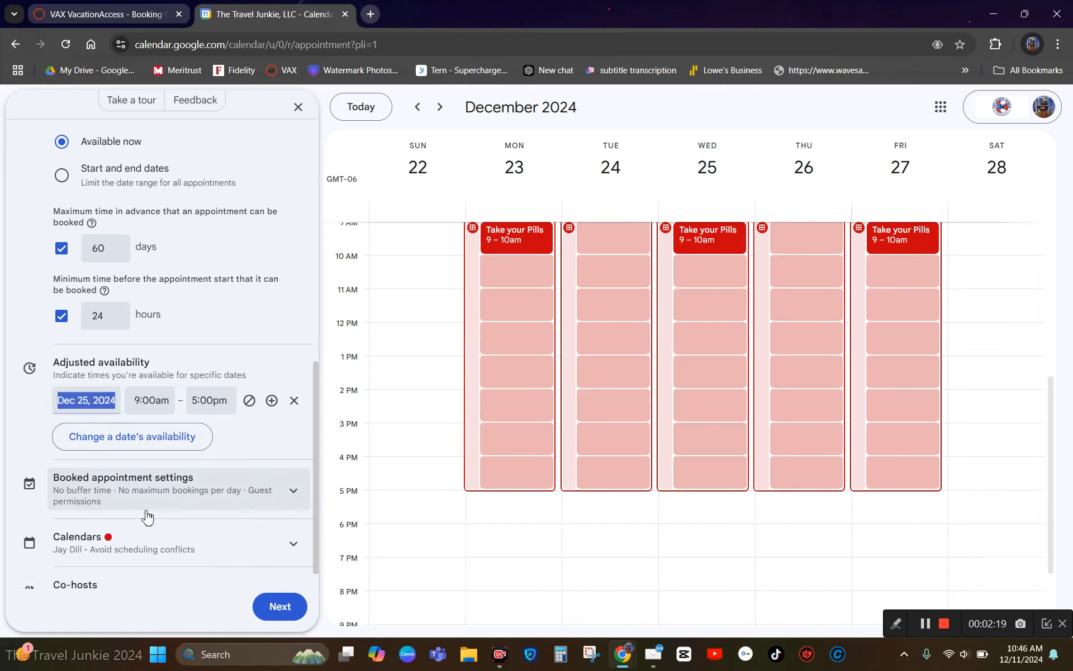
click(249, 403)
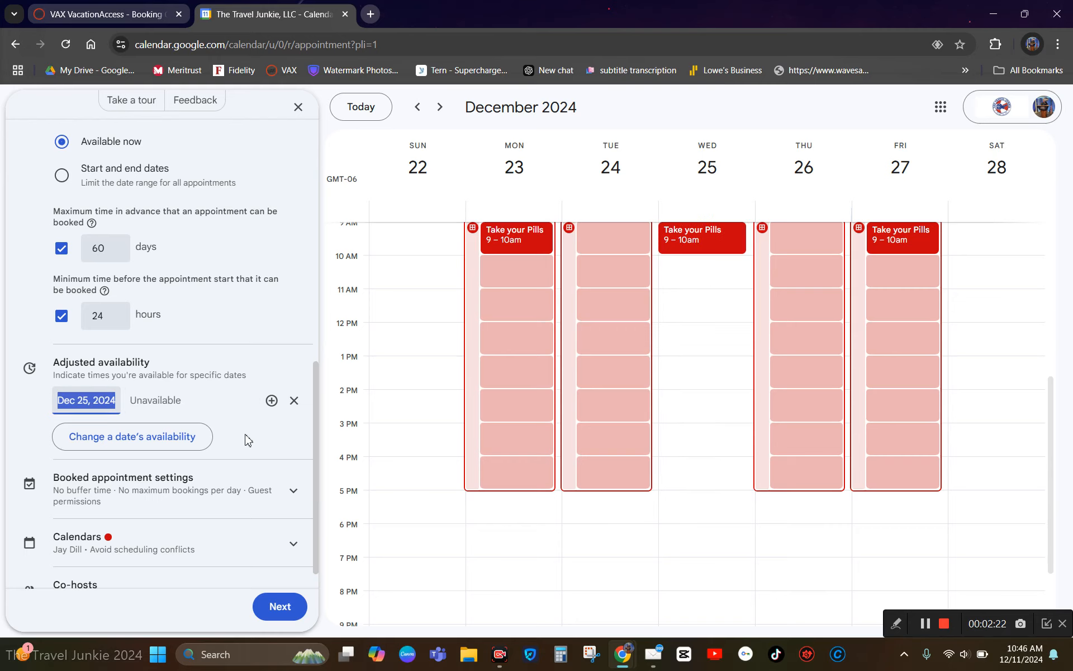
Add Apr 11, 2025 to the adjusted availability and mark that date unavailable
click(196, 447)
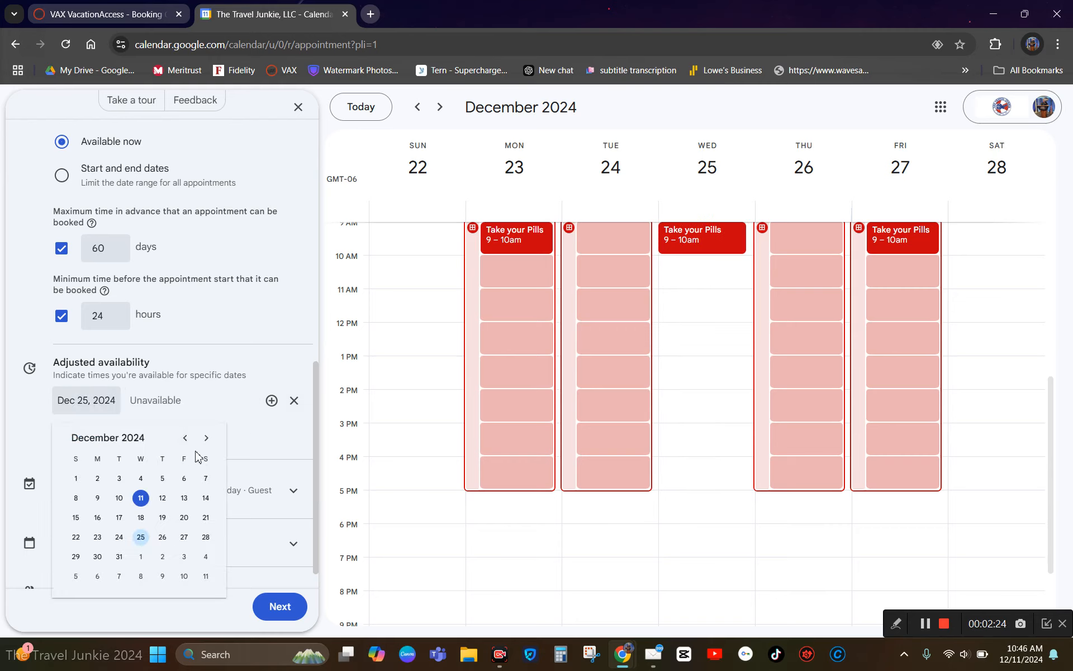
click(206, 438)
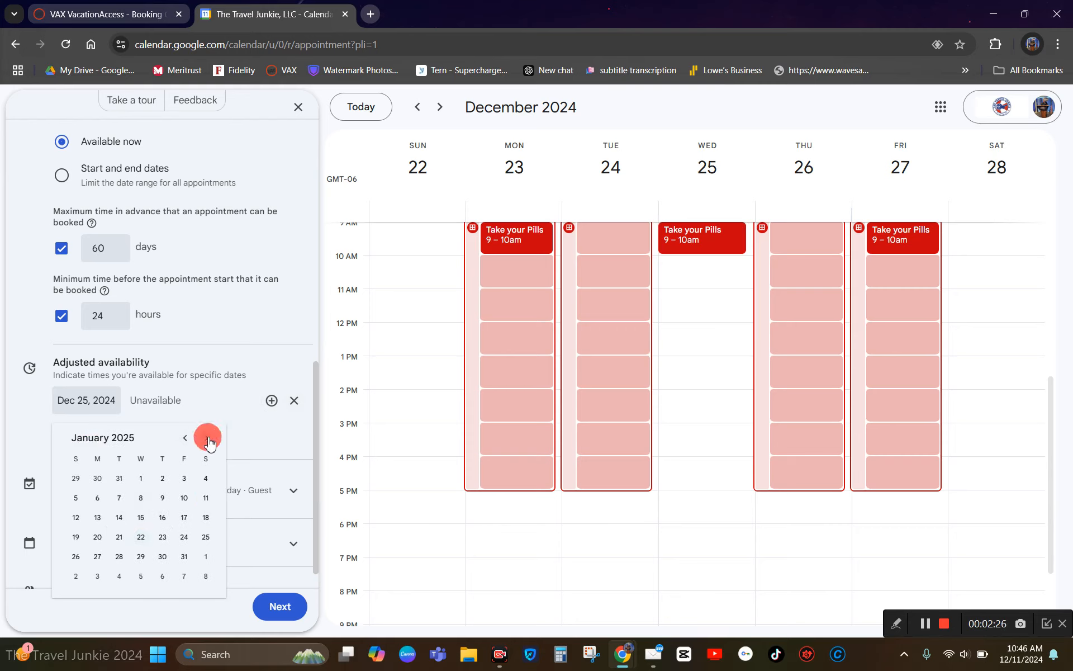
click(207, 437)
click(206, 438)
click(206, 437)
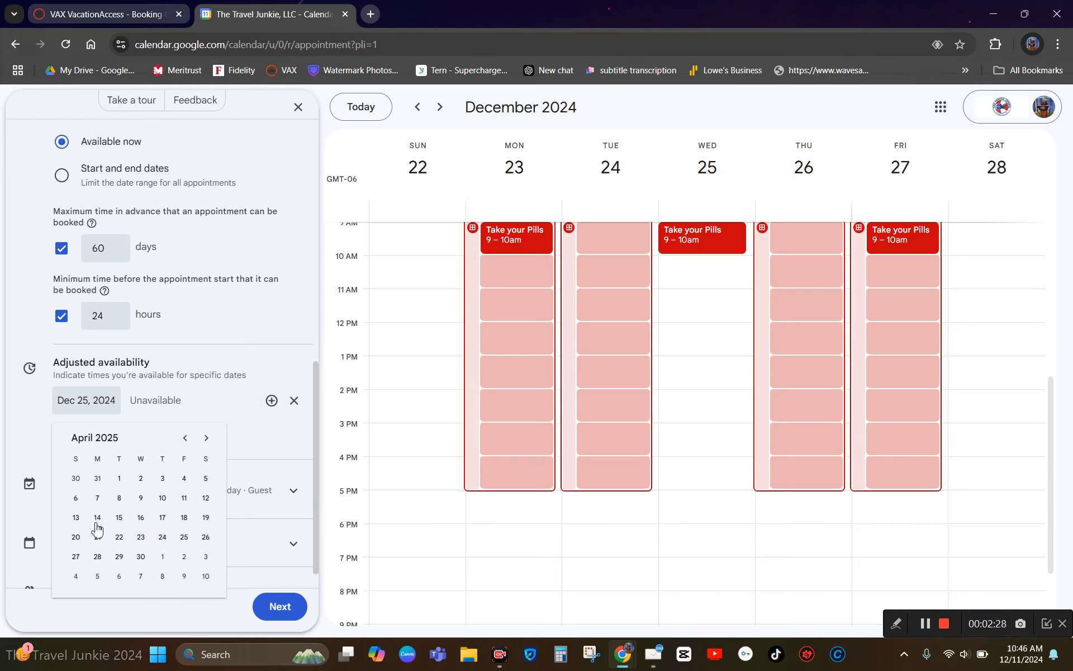
click(184, 497)
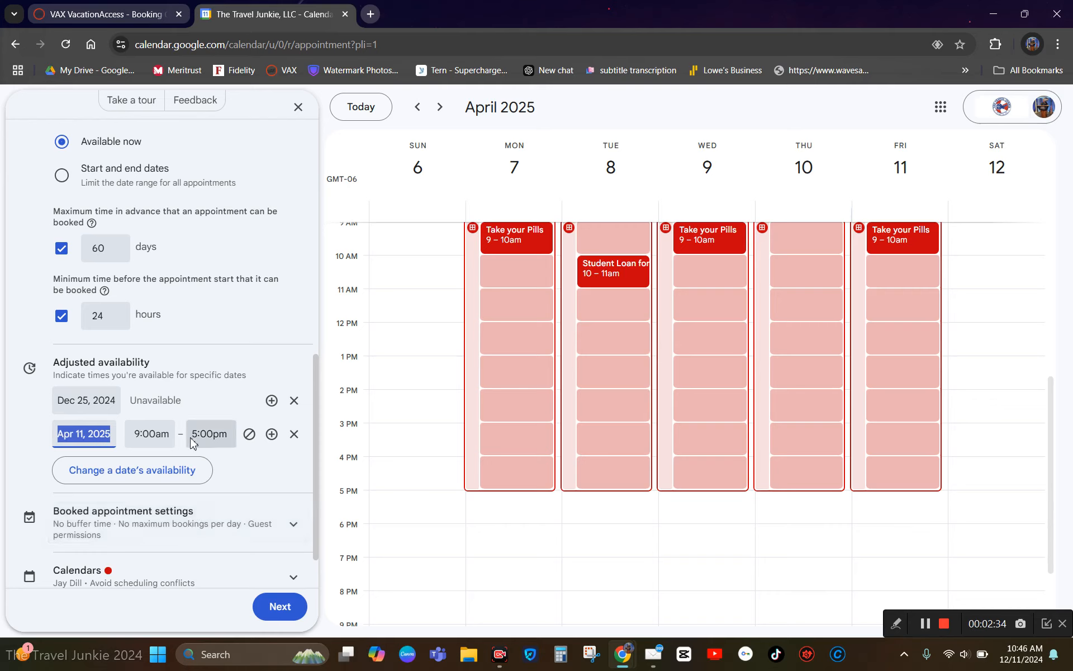
click(250, 436)
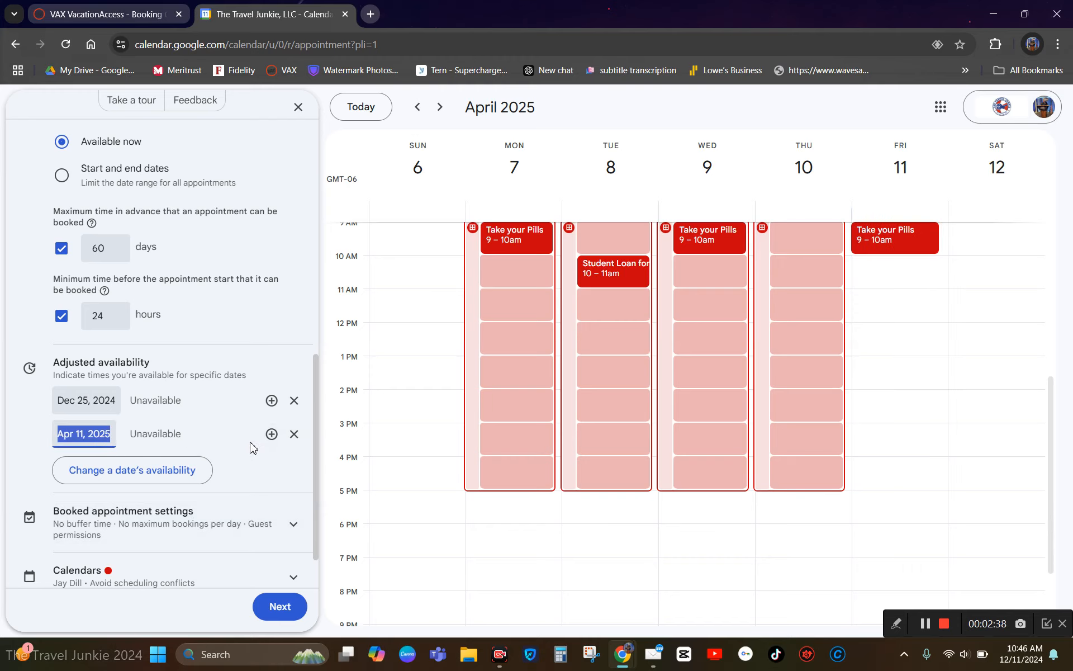
In the booked appointment settings, enable a buffer time of 20 minutes between appointment slots
scroll(251, 446, down, 1)
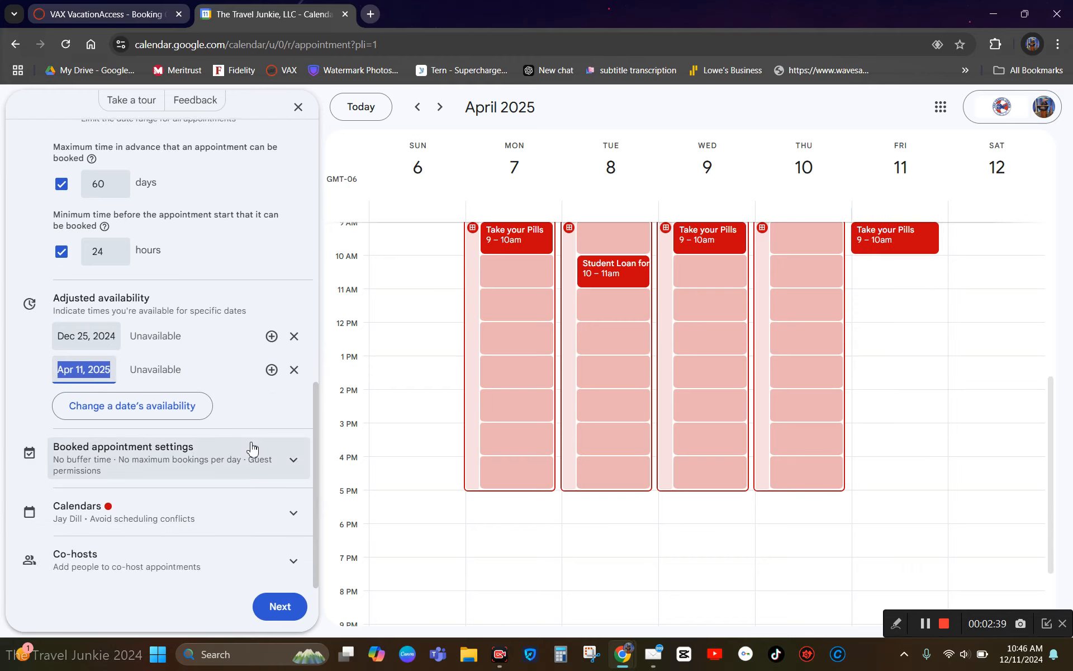
click(294, 461)
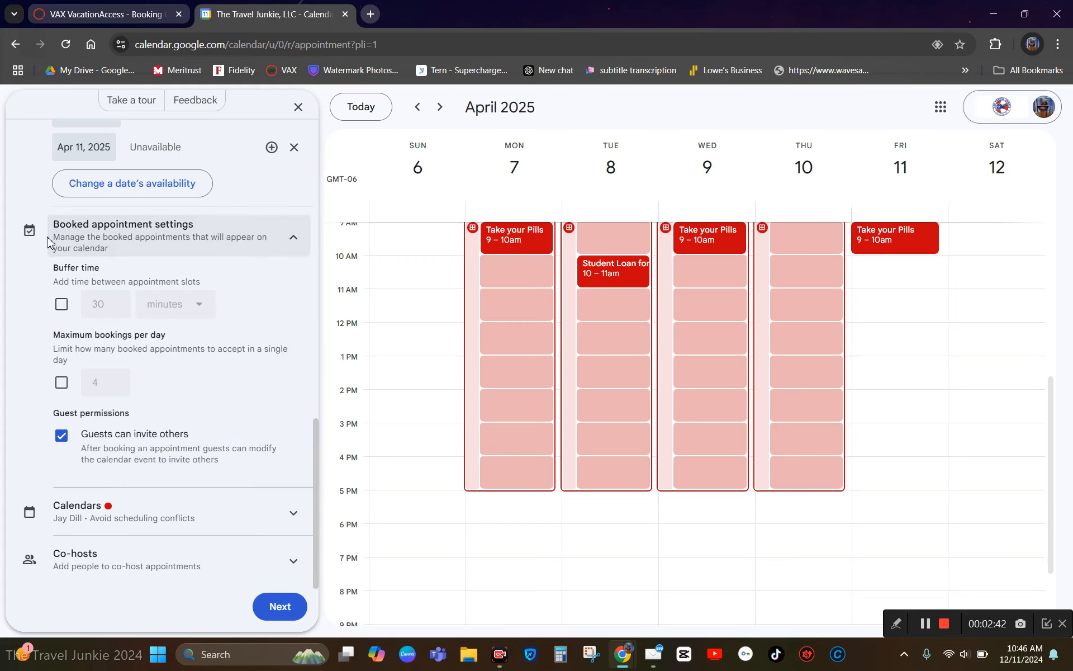
click(64, 305)
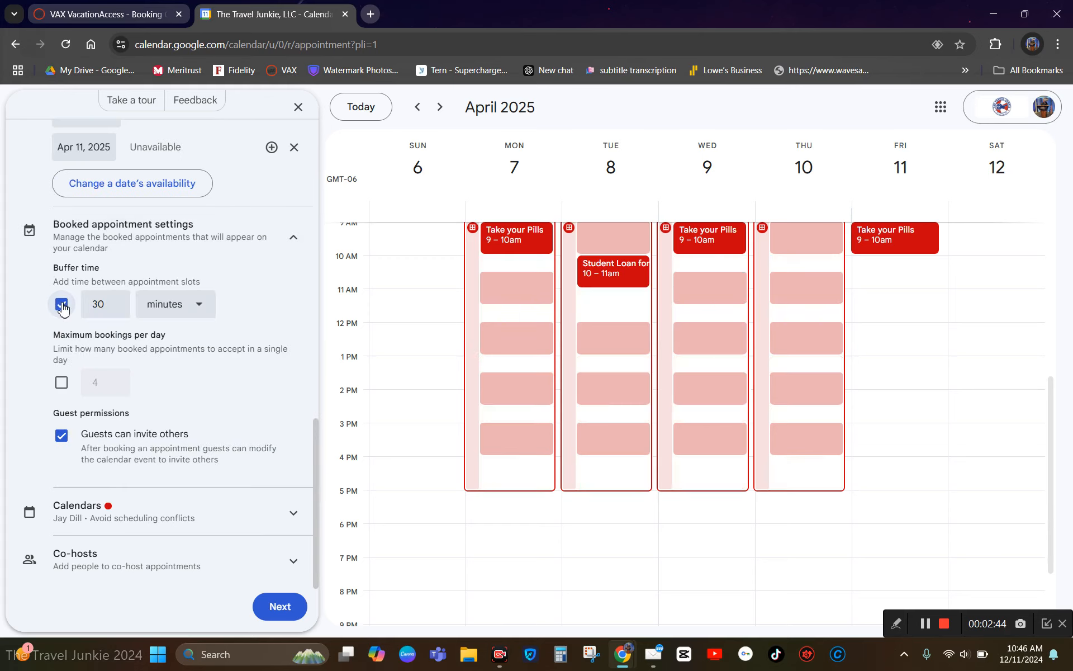
double_click(107, 306)
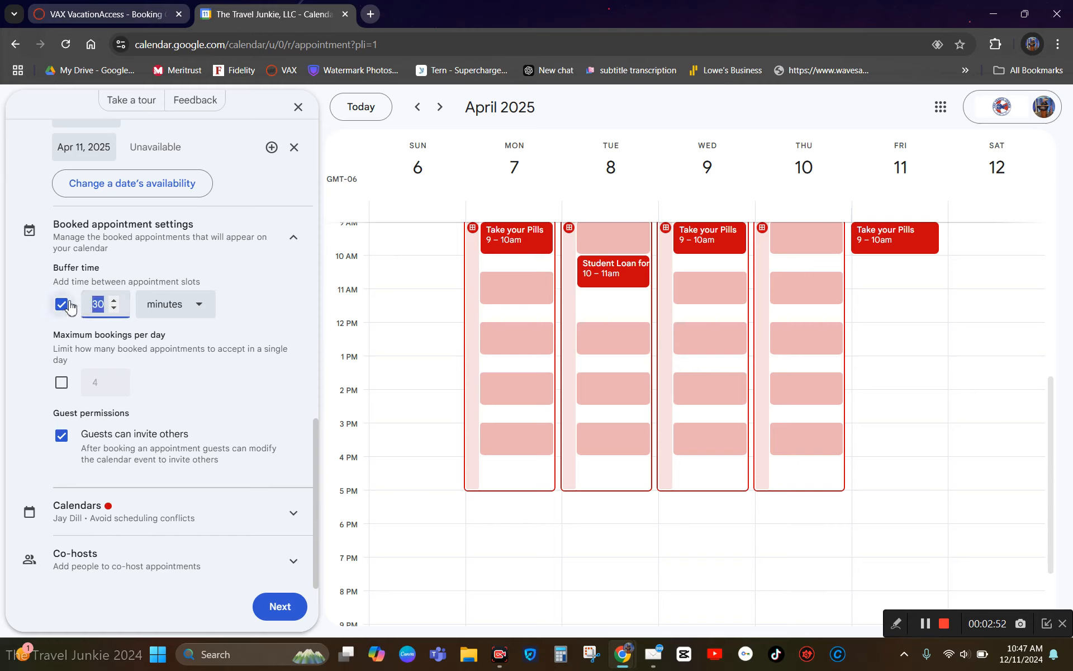
text(20)
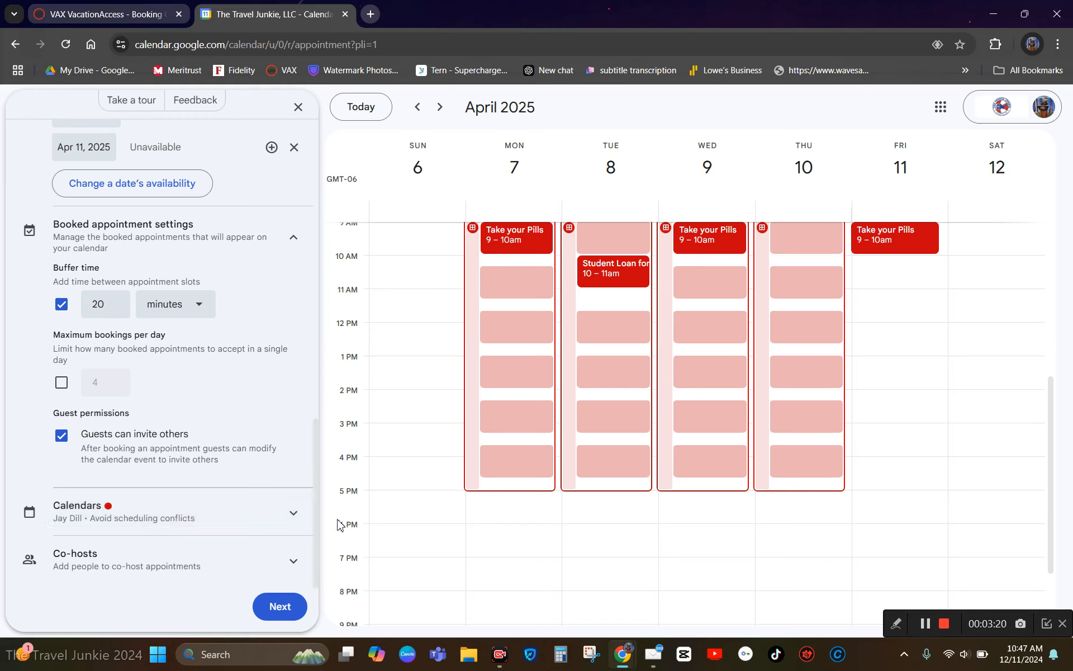
Expand the calendars and co-hosts settings, then continue to the booking page setup
click(265, 508)
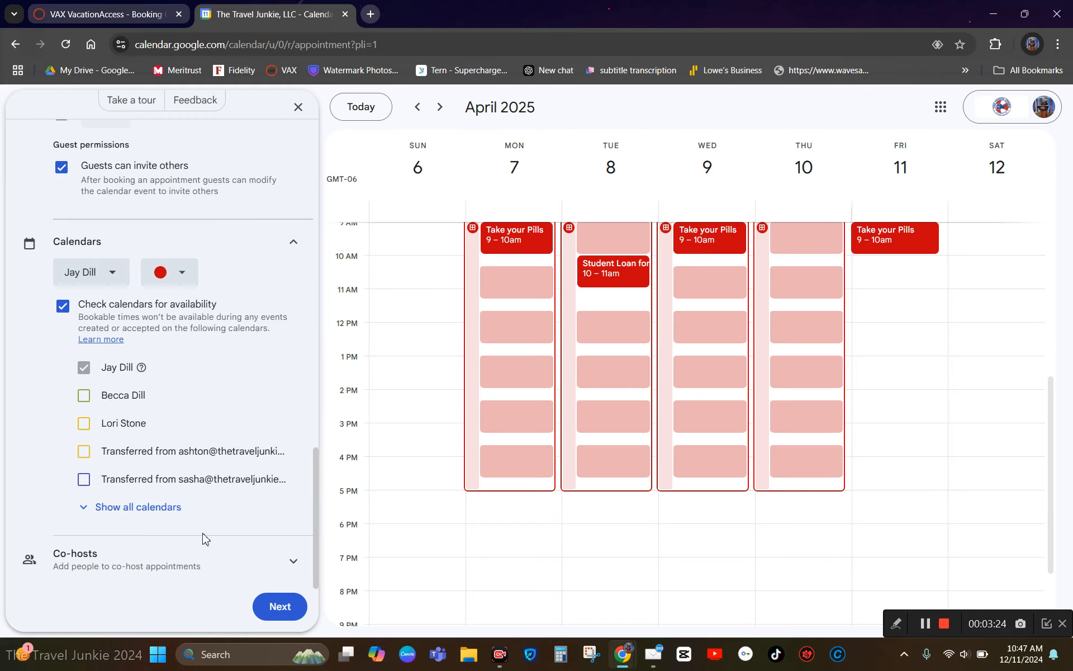
click(286, 565)
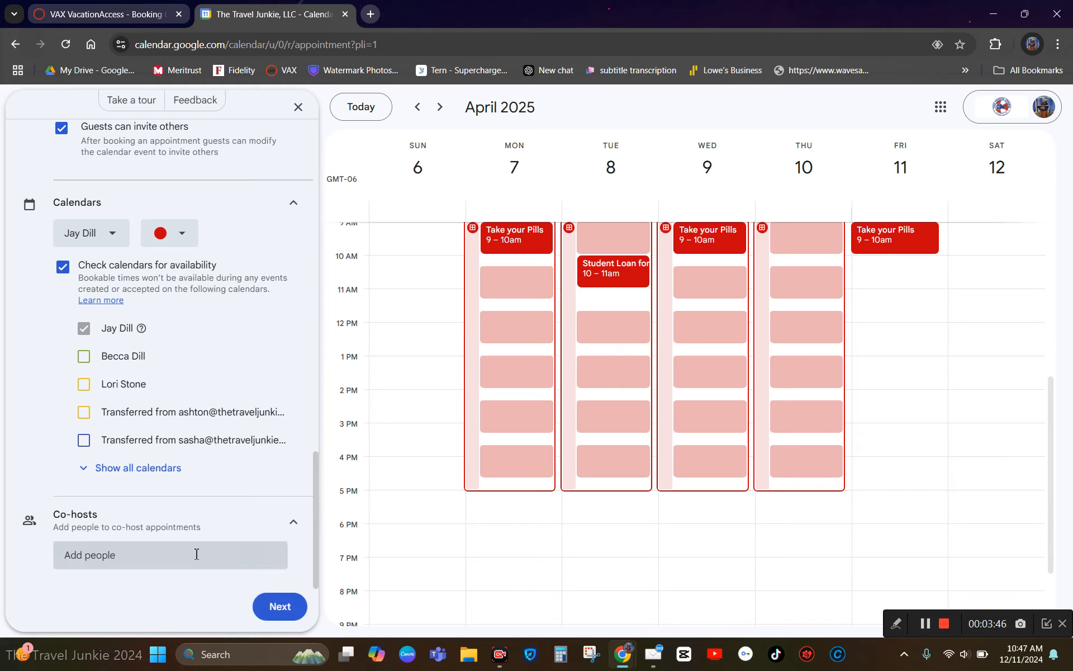
click(279, 606)
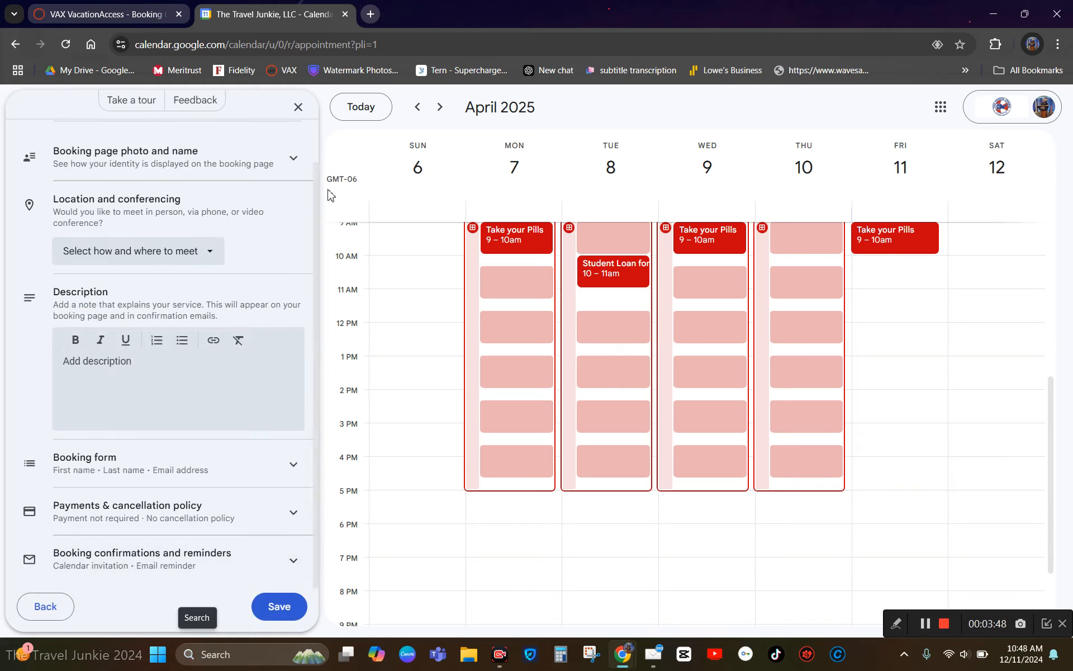
Show the booking page photo and name, and choose "None / to be specified later" as the meeting location
scroll(229, 352, up, 1)
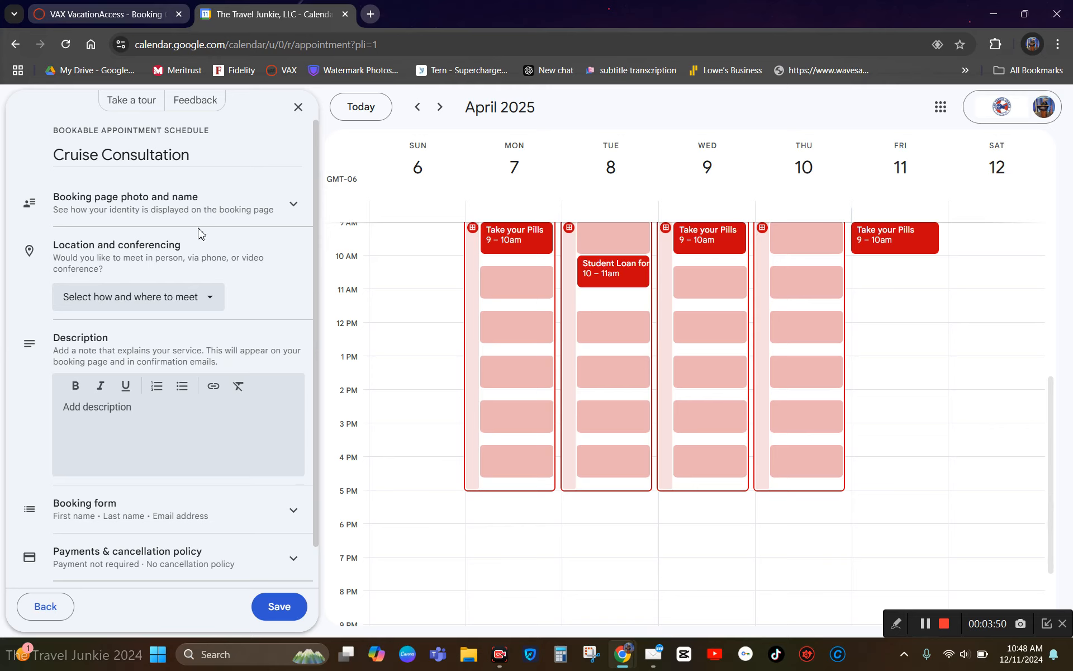
click(291, 206)
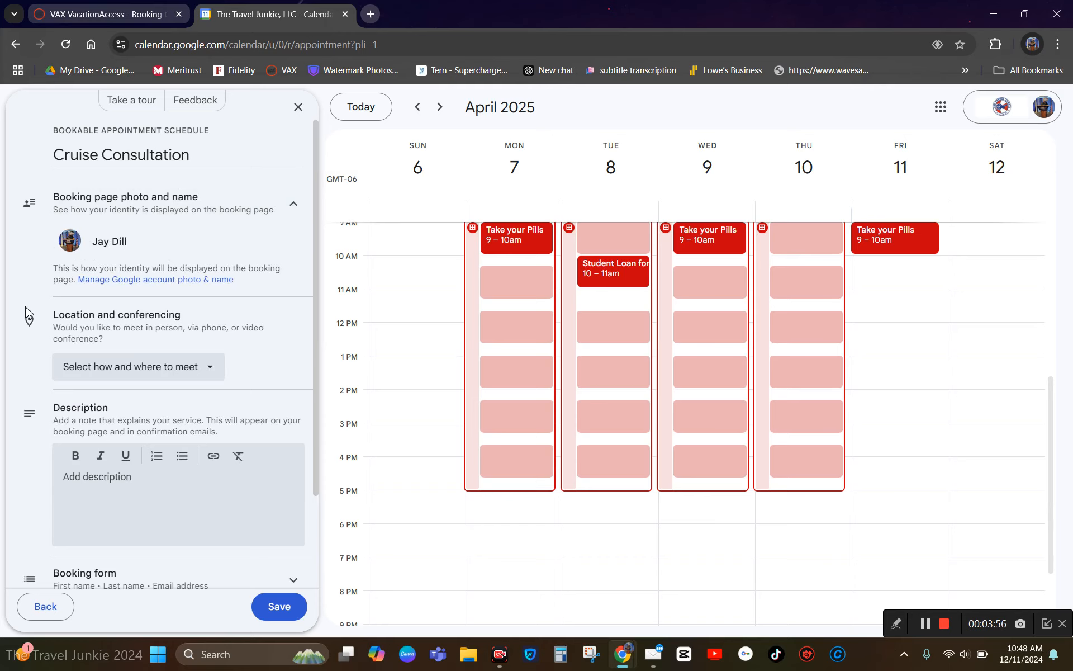
scroll(25, 312, down, 2)
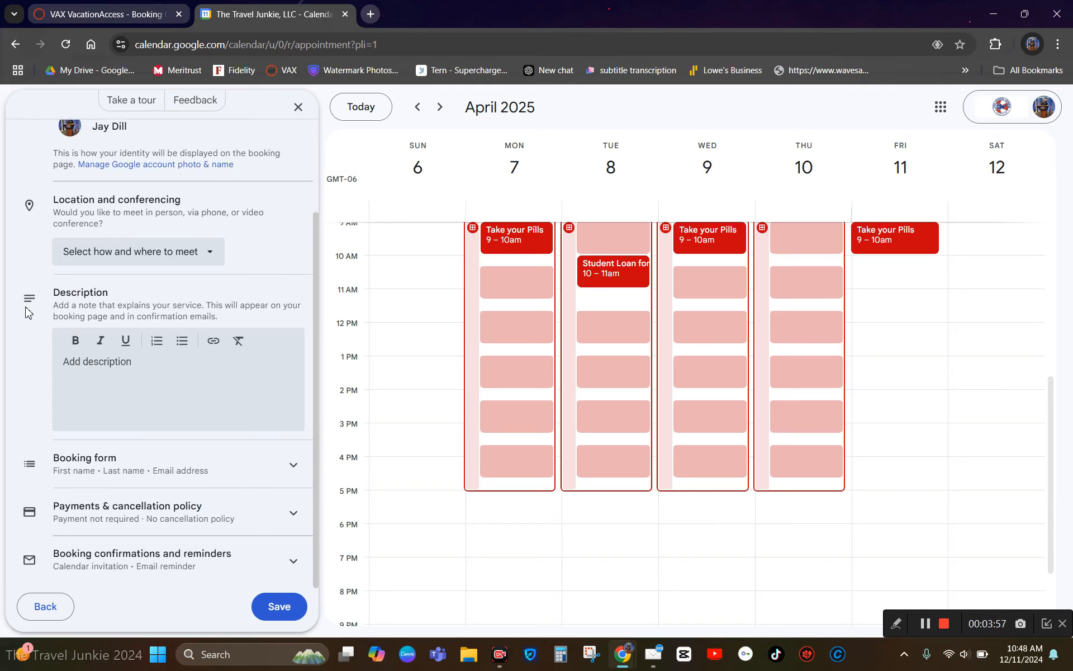
click(178, 251)
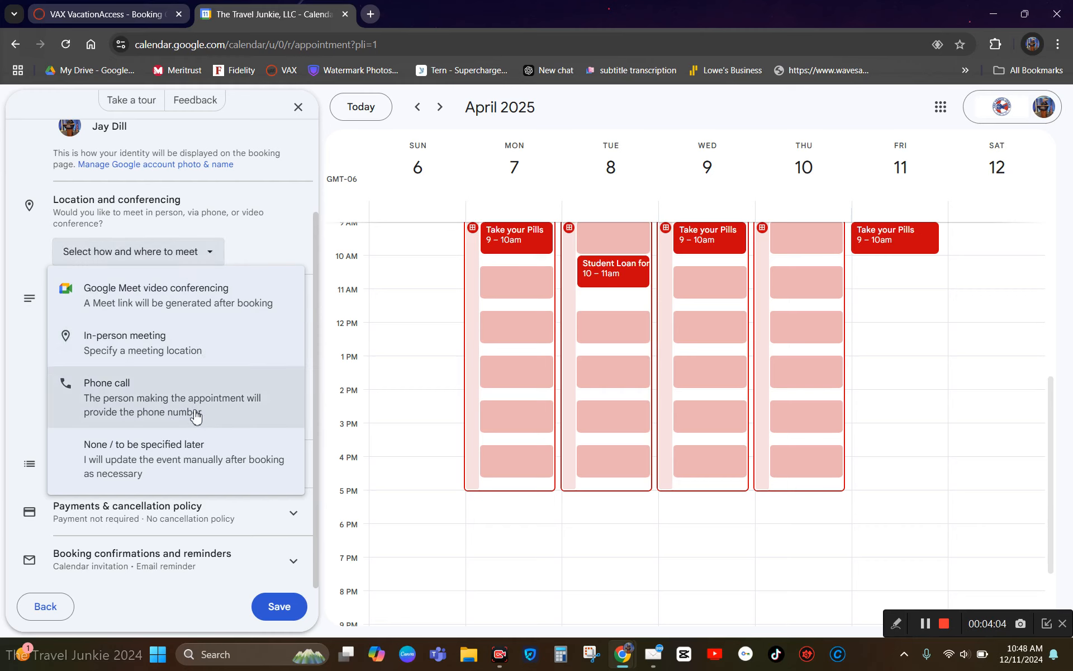
click(190, 472)
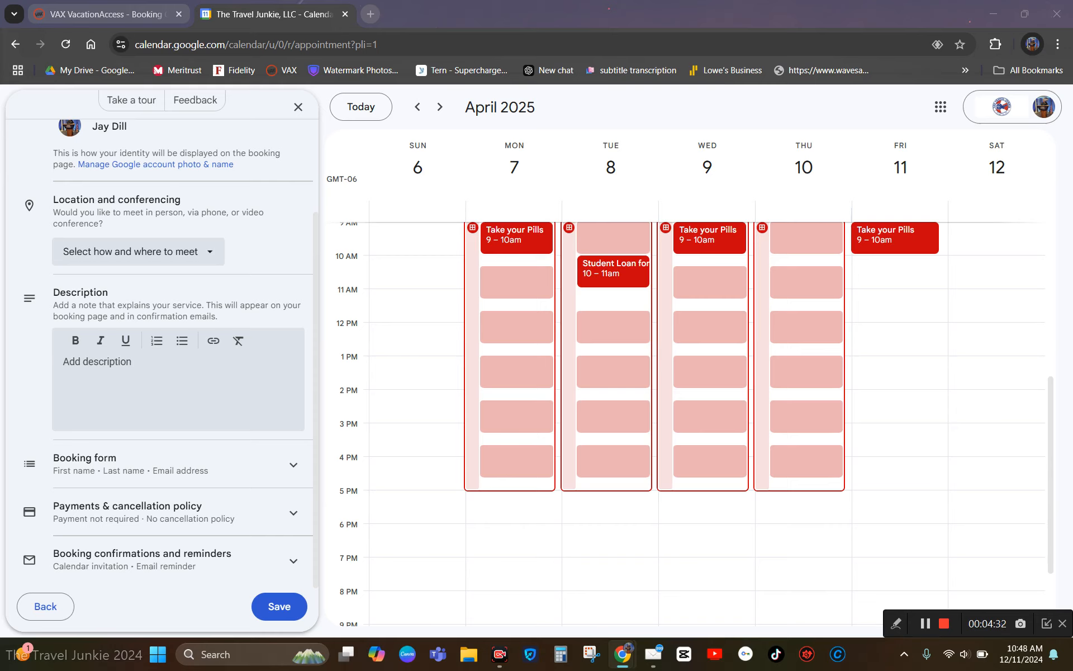
Paste the copied "1-Hour Travel Planning Phone Consultation" text into the booking page description
click(128, 371)
key(ctrl+v)
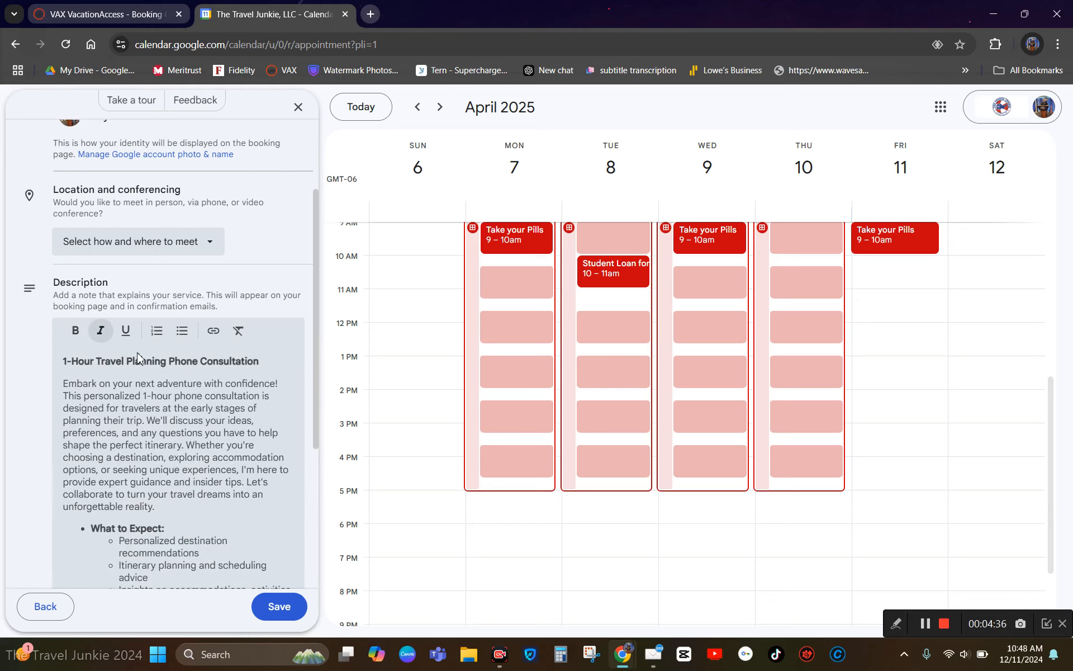
Replace "Phone" with "Cruise" in the description's heading and "phone" with "cruise" in its first paragraph
double_click(182, 362)
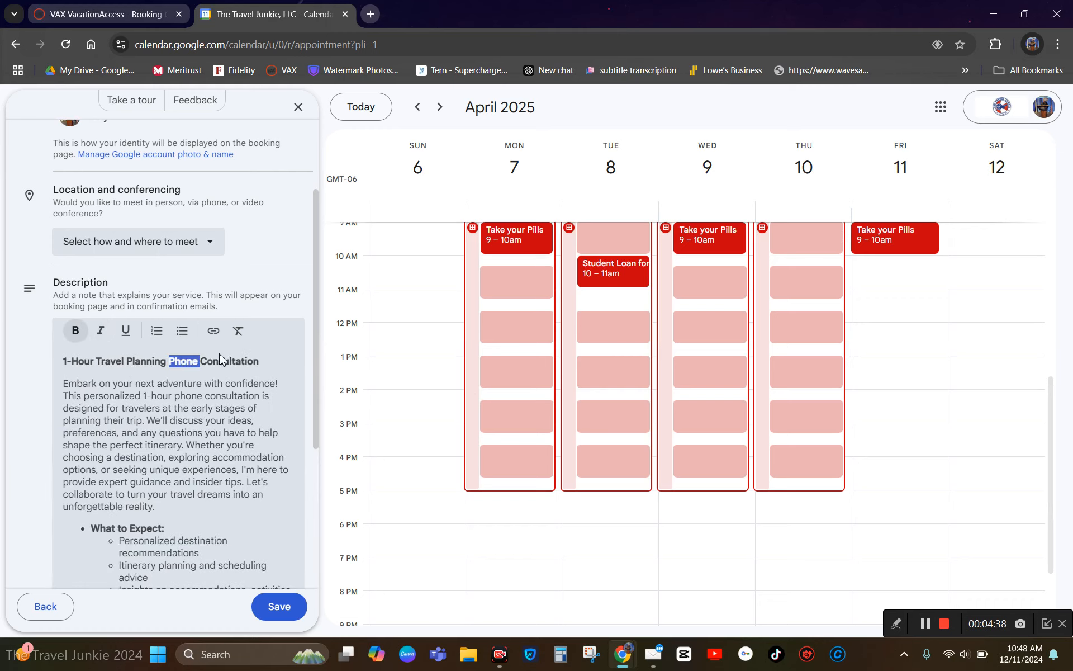
text(Cruise)
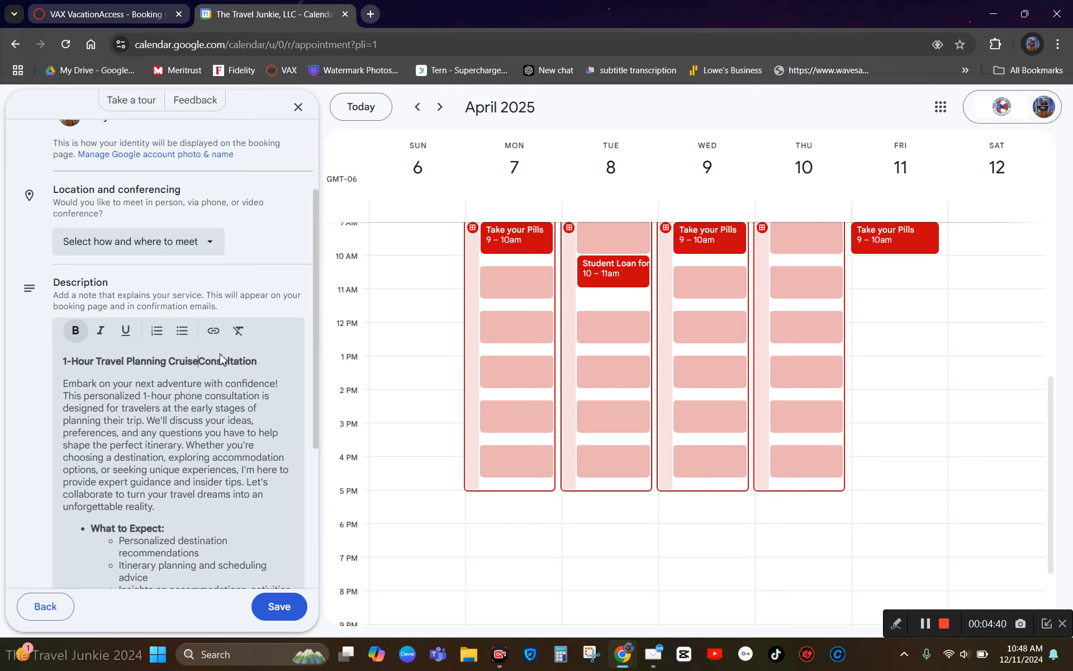
scroll(189, 480, down, 3)
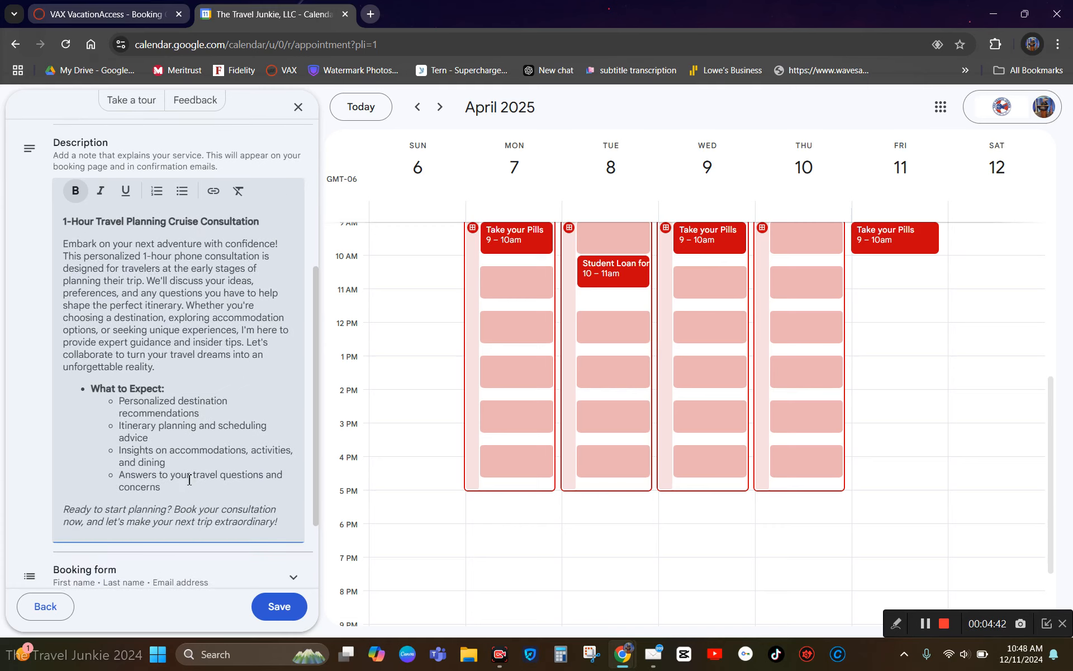
double_click(184, 256)
key(BackSpace)
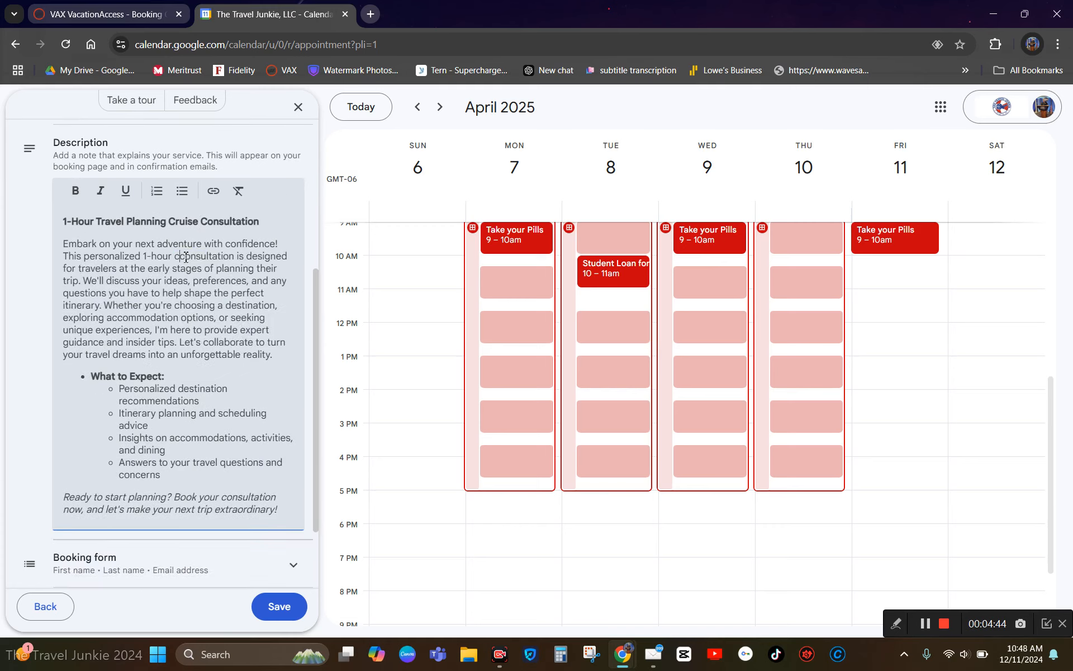
text(cruise c)
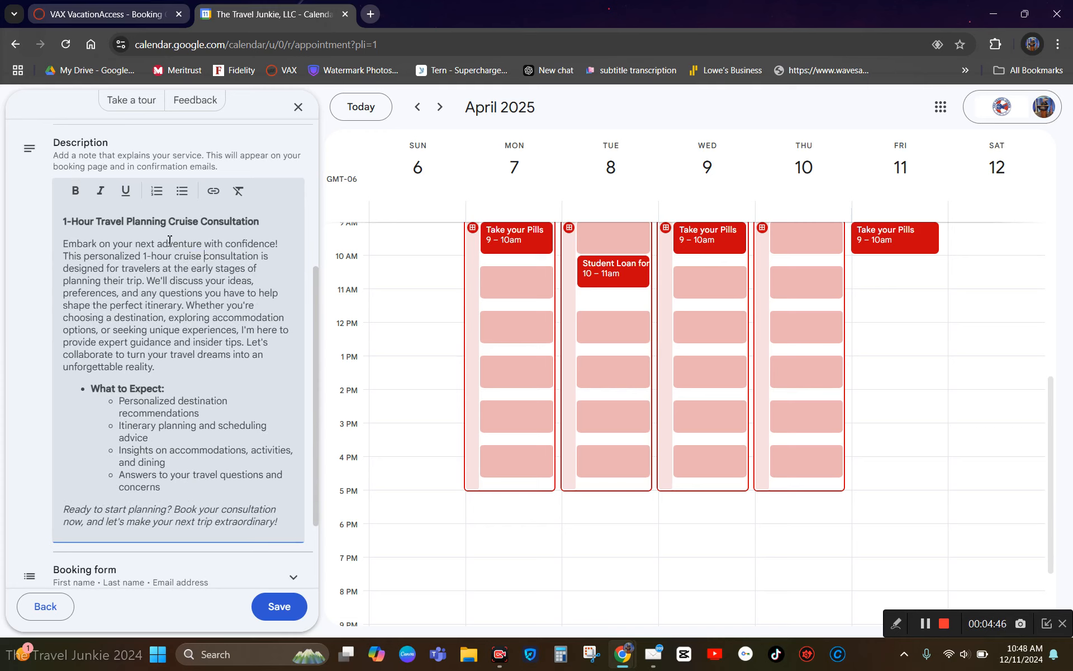
Expand the booking form settings and add an optional custom item named "Preferred Cruise Line"
scroll(176, 341, down, 2)
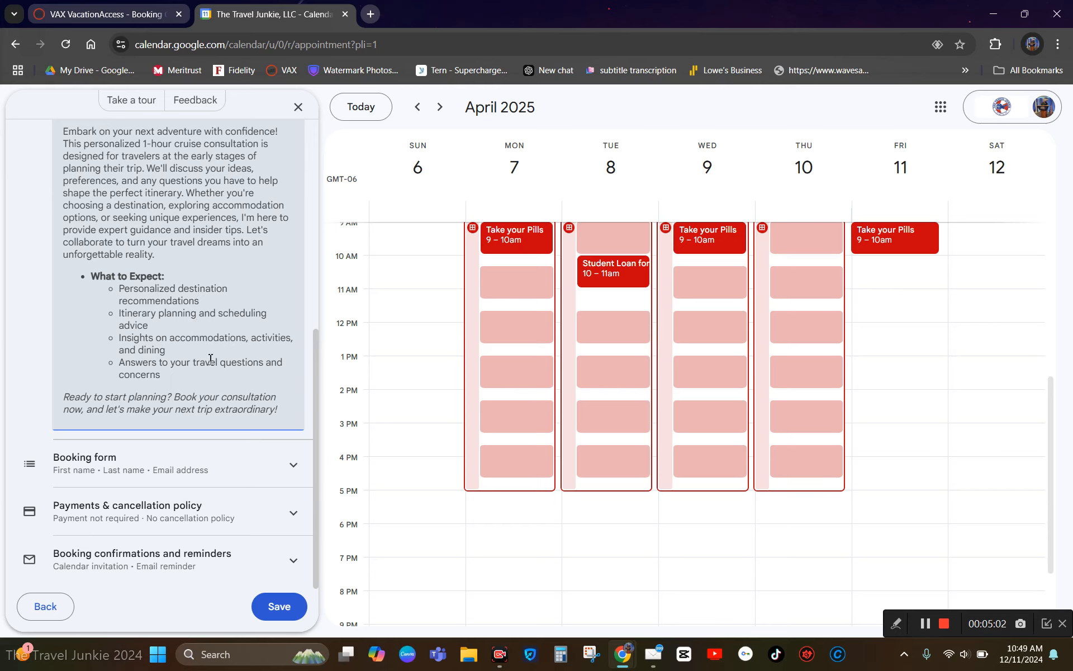
scroll(218, 366, up, 1)
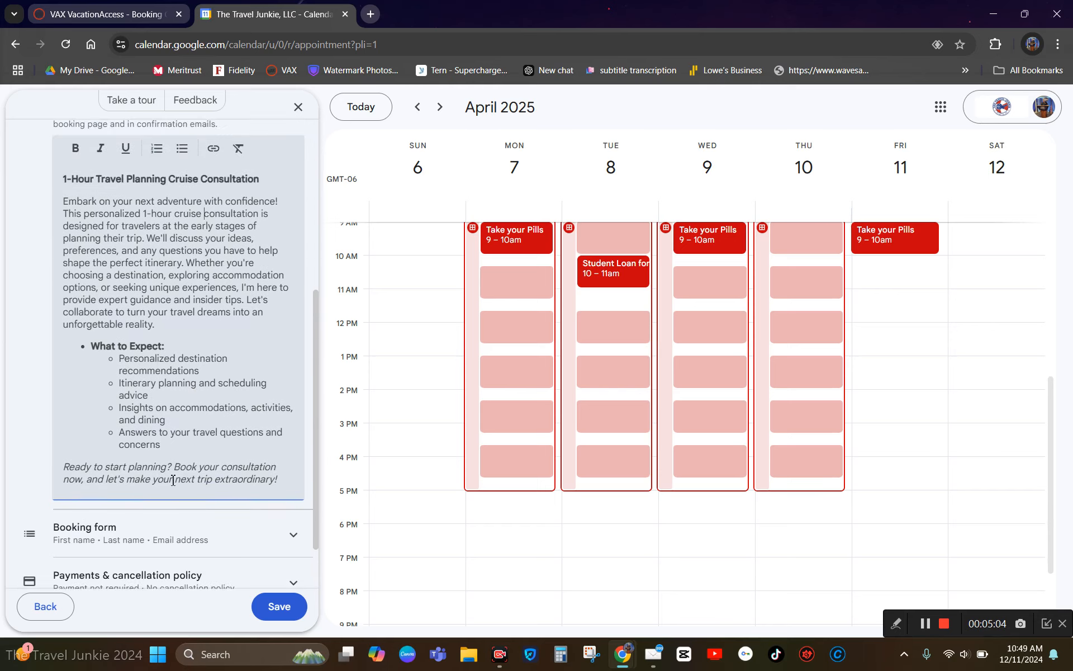
scroll(173, 481, down, 2)
click(297, 472)
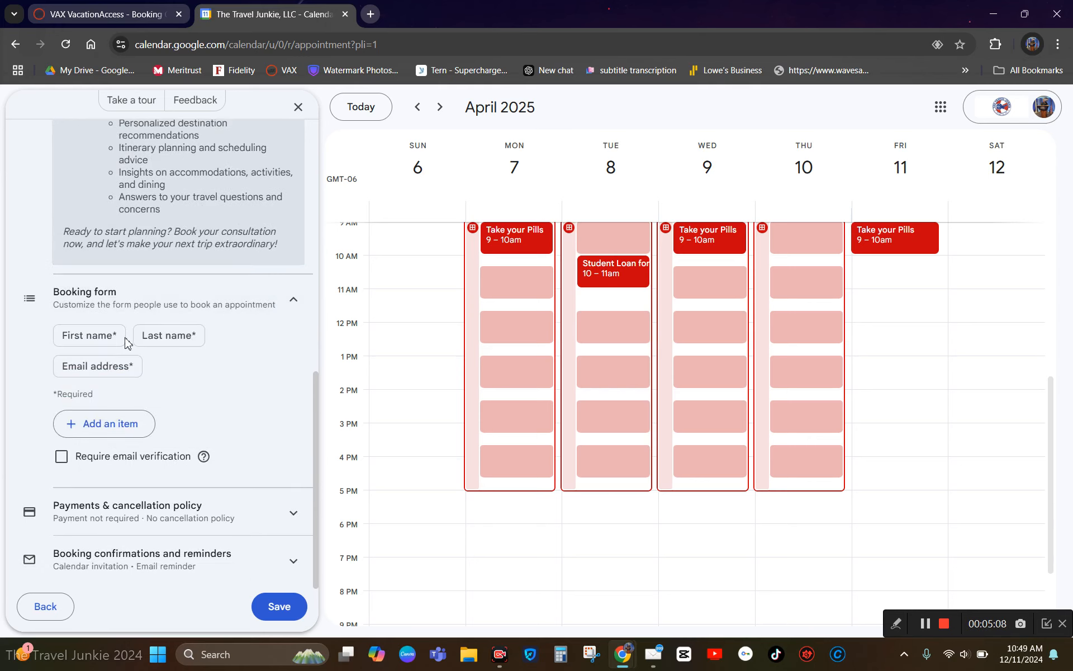
click(125, 436)
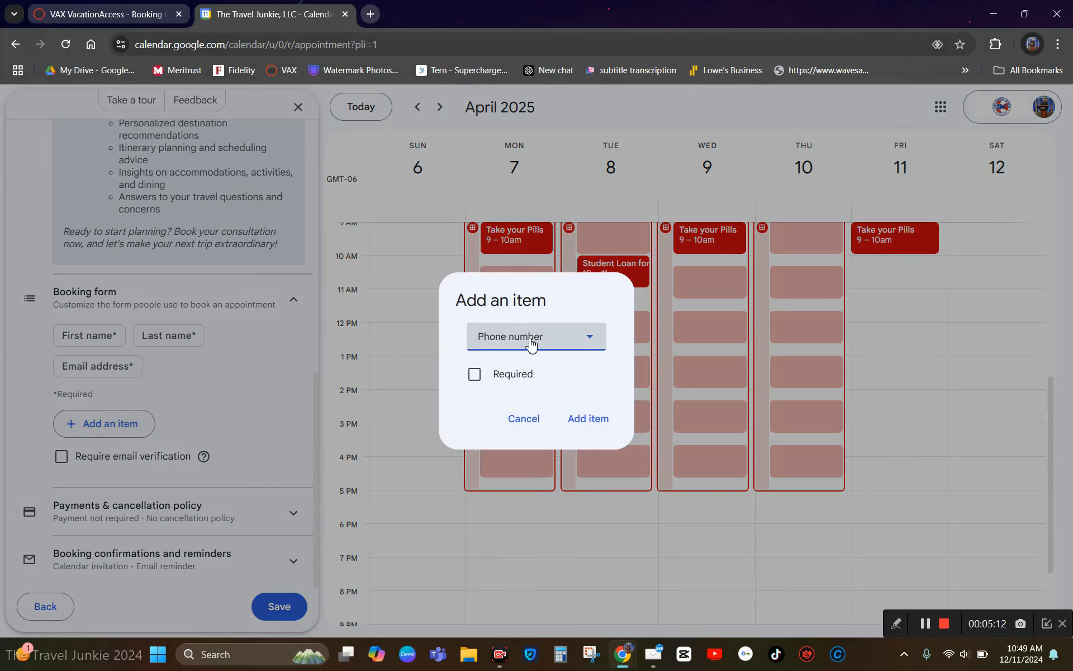
click(531, 342)
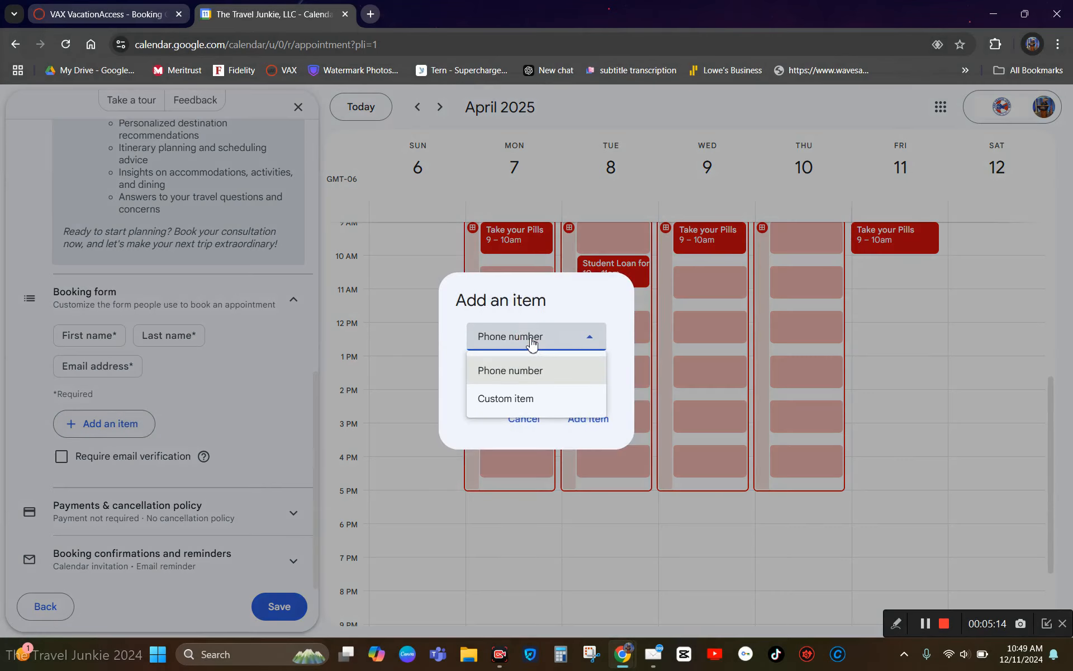
click(545, 399)
click(483, 353)
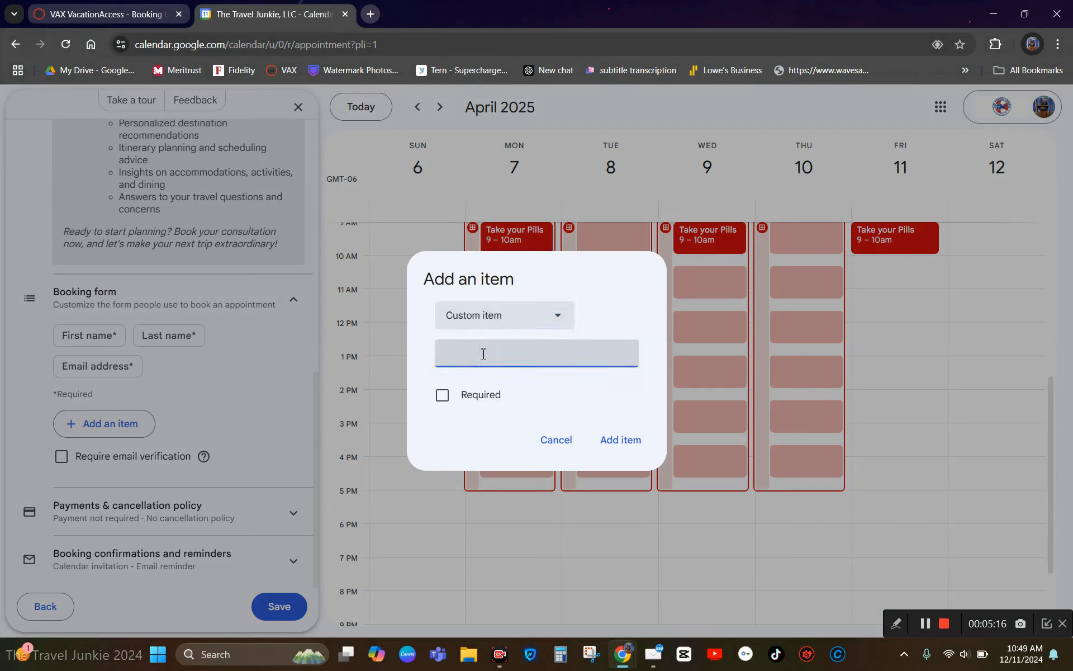
text(Preferred Cruise Line)
click(625, 440)
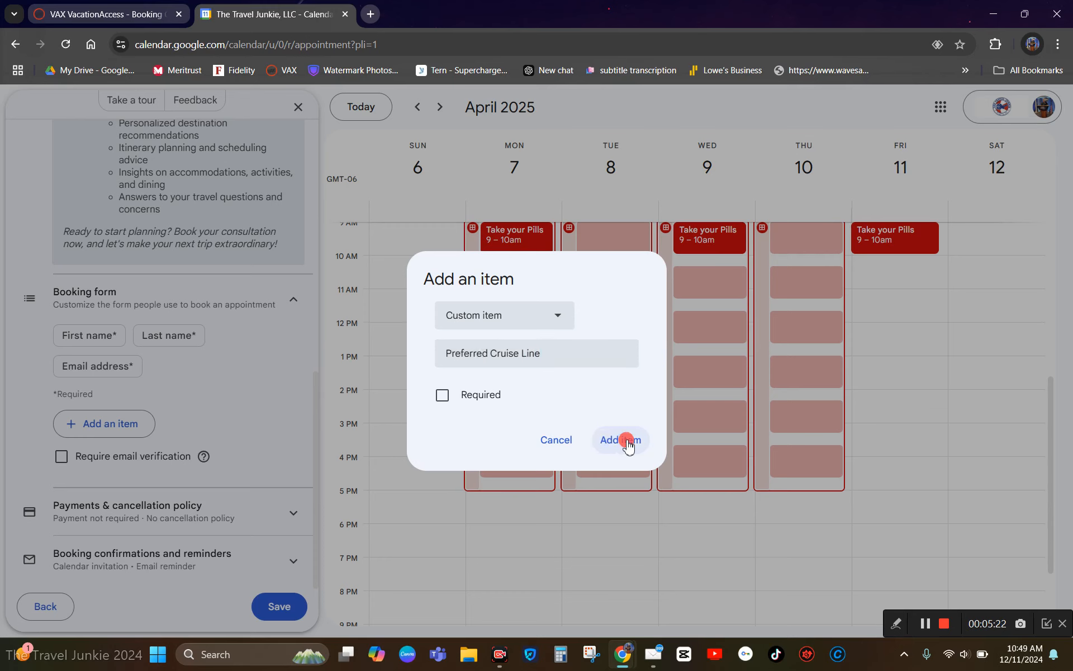
Add an optional custom item named "Number of travelers" to the booking form, correcting its spelling
click(107, 455)
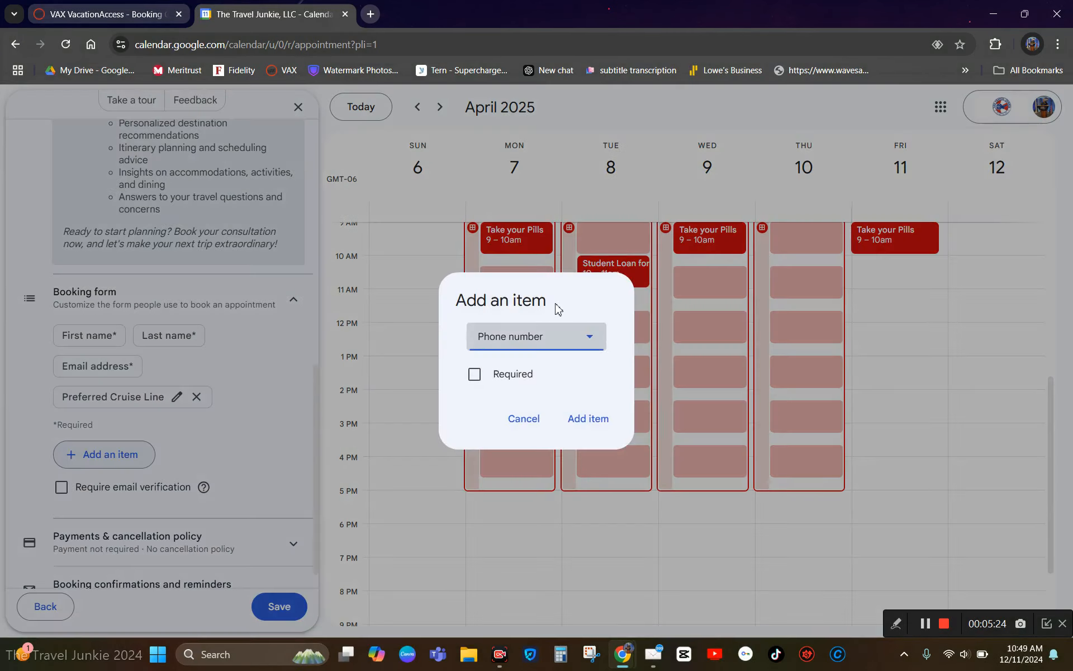
click(528, 336)
click(523, 399)
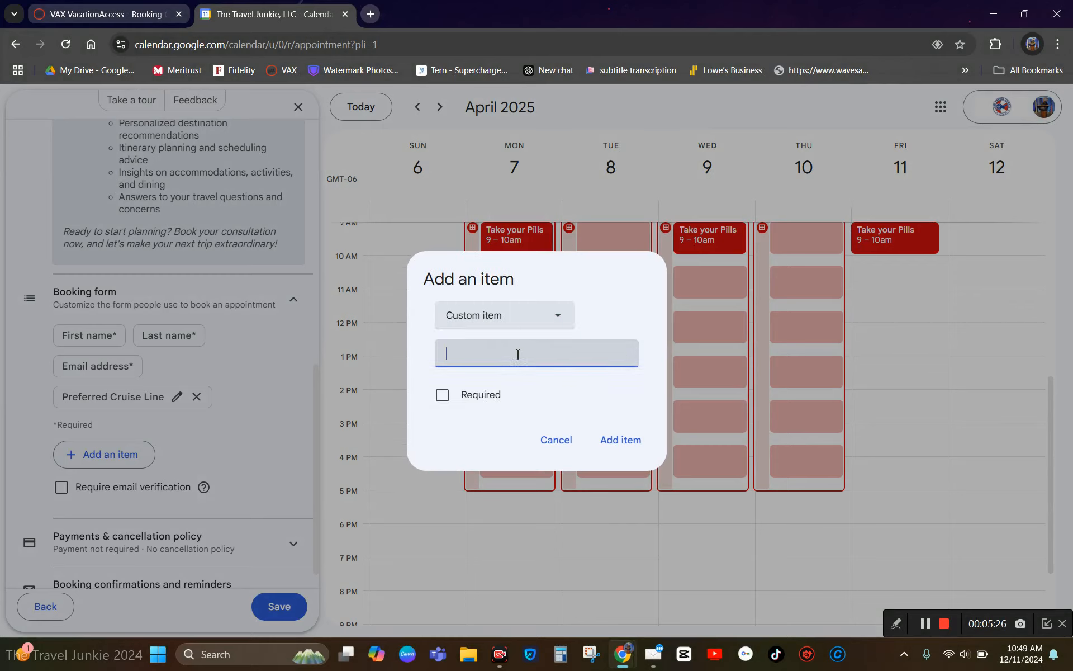
text(Number of travleres)
double_click(517, 354)
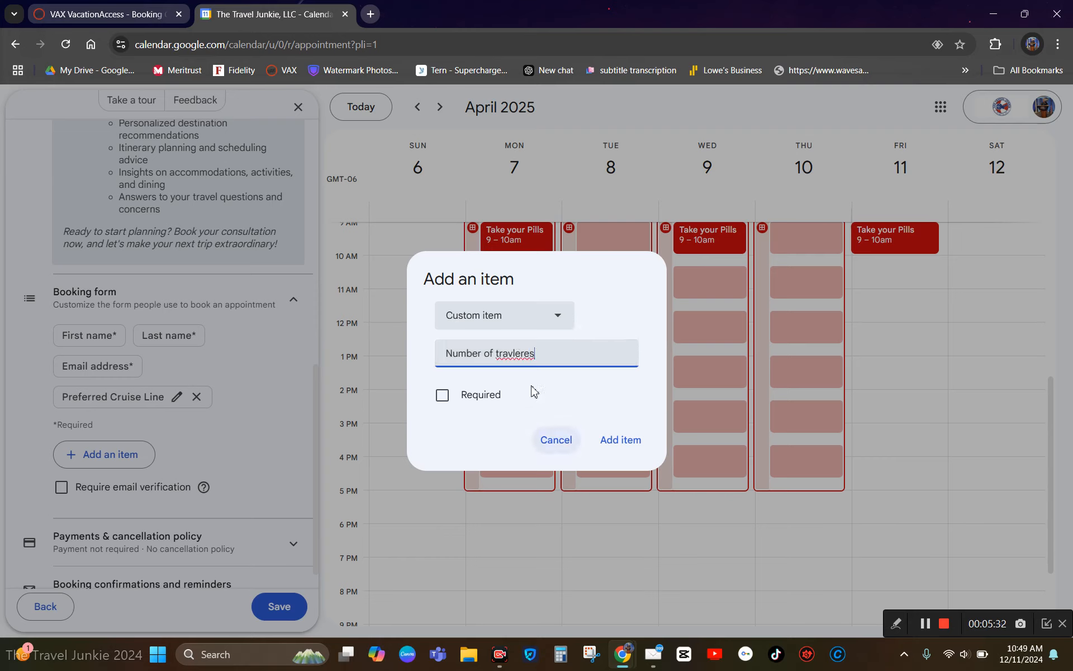
right_click(521, 353)
click(575, 23)
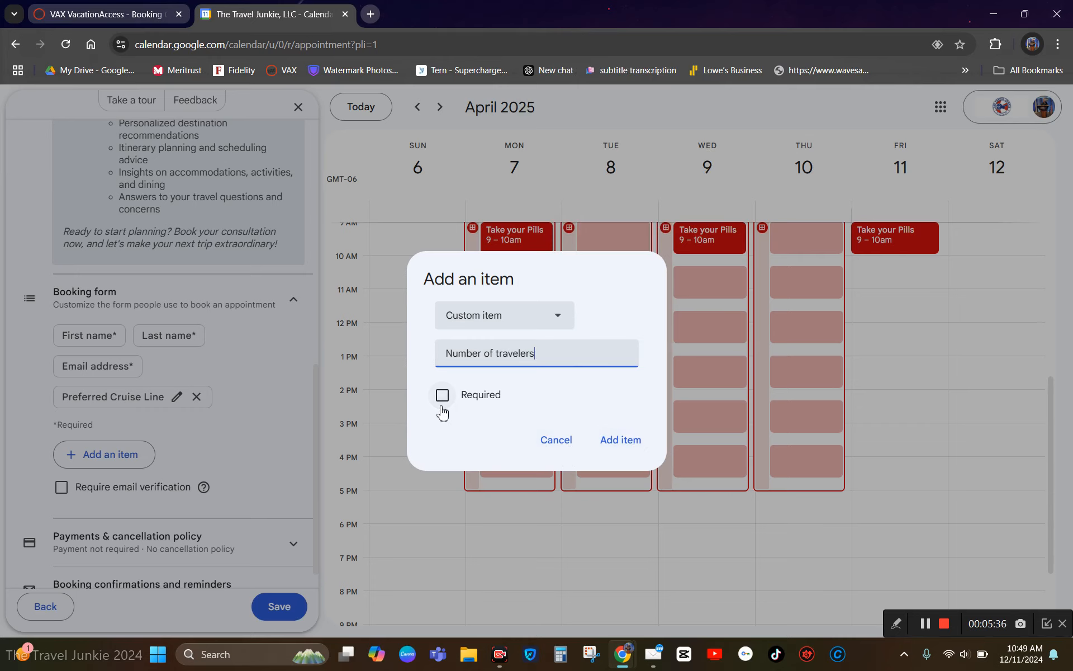
click(633, 444)
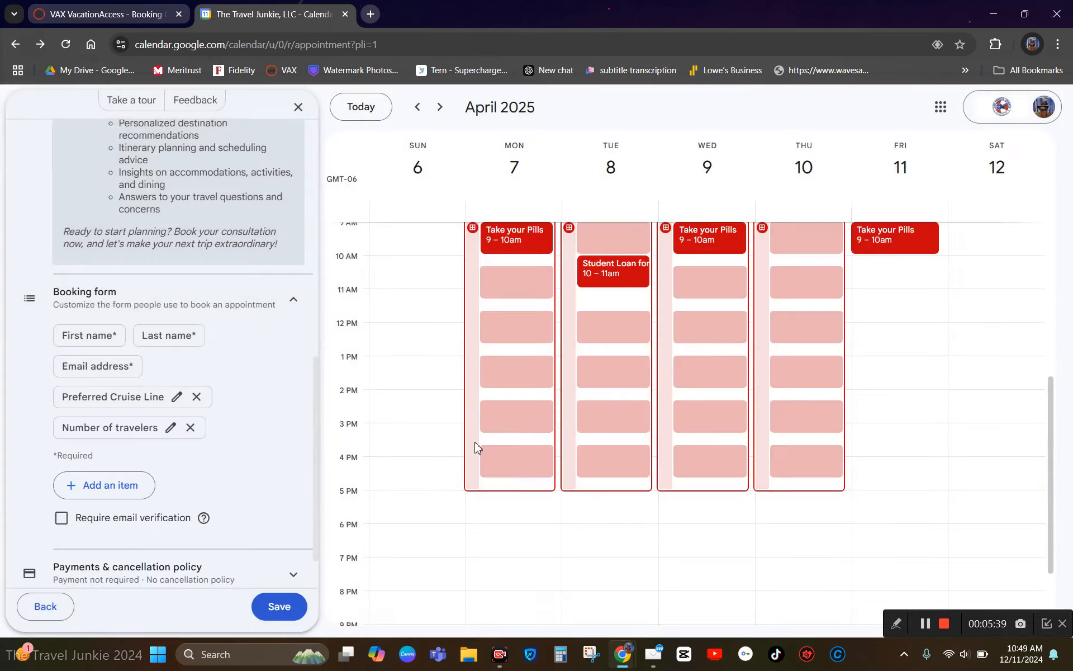
Add an optional custom item named "Dates of travel" to the booking form
click(106, 485)
click(555, 337)
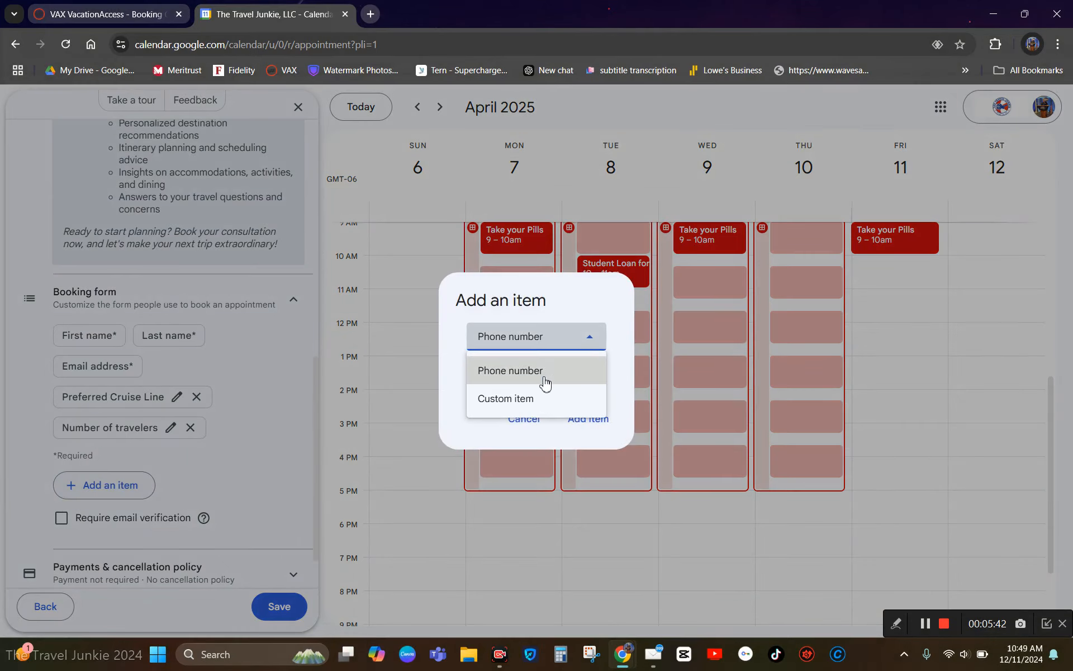
click(531, 396)
click(498, 357)
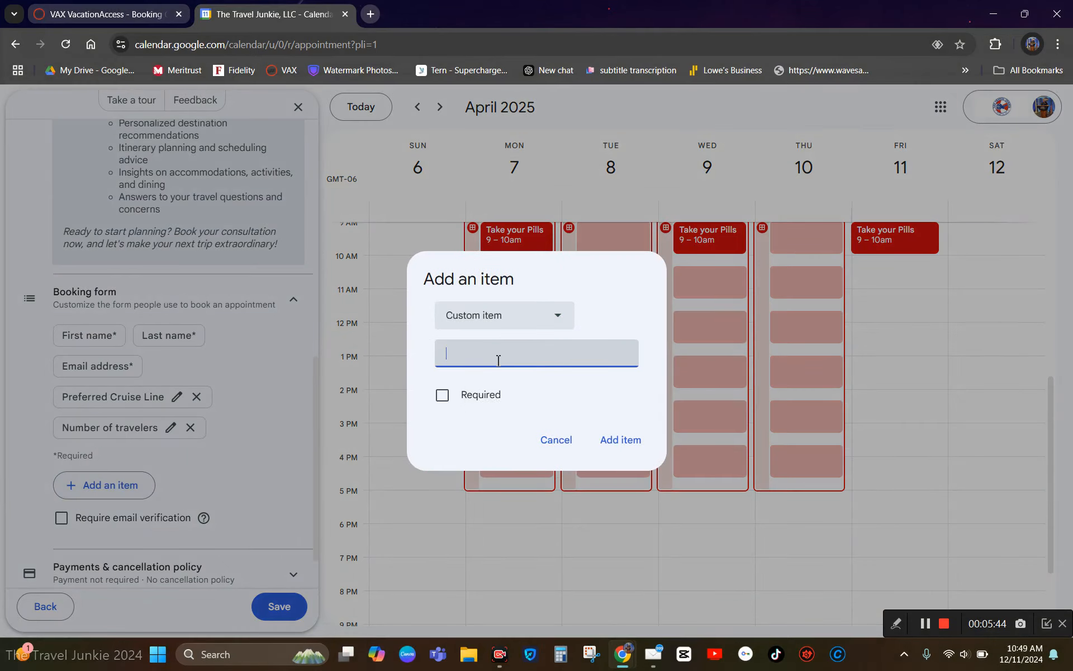
text(Dates if )
text(of travel)
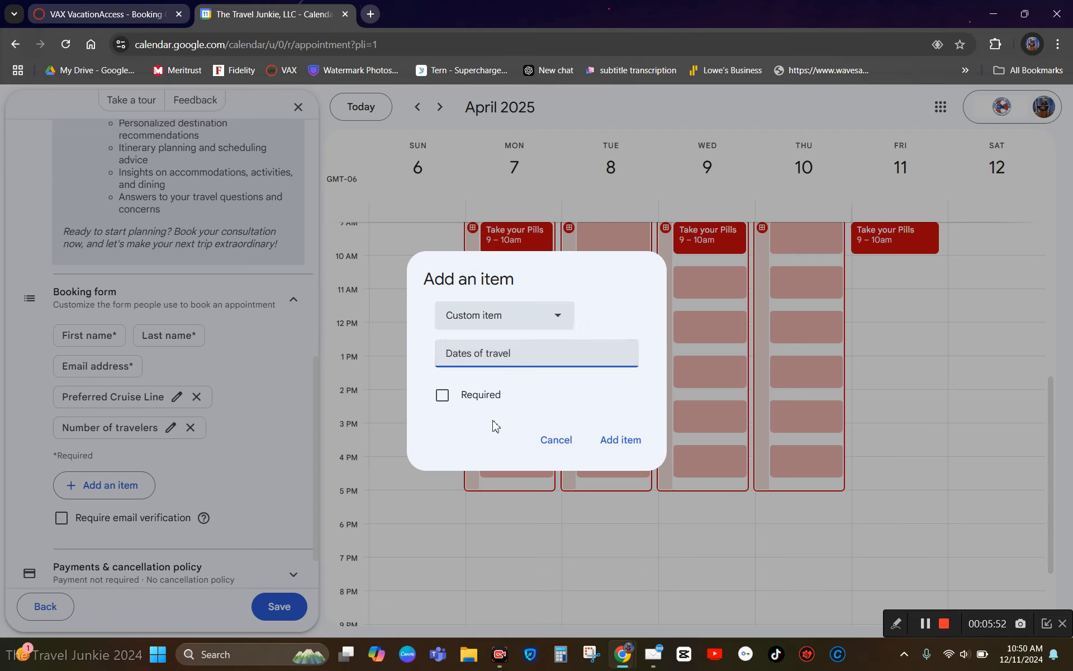
click(615, 445)
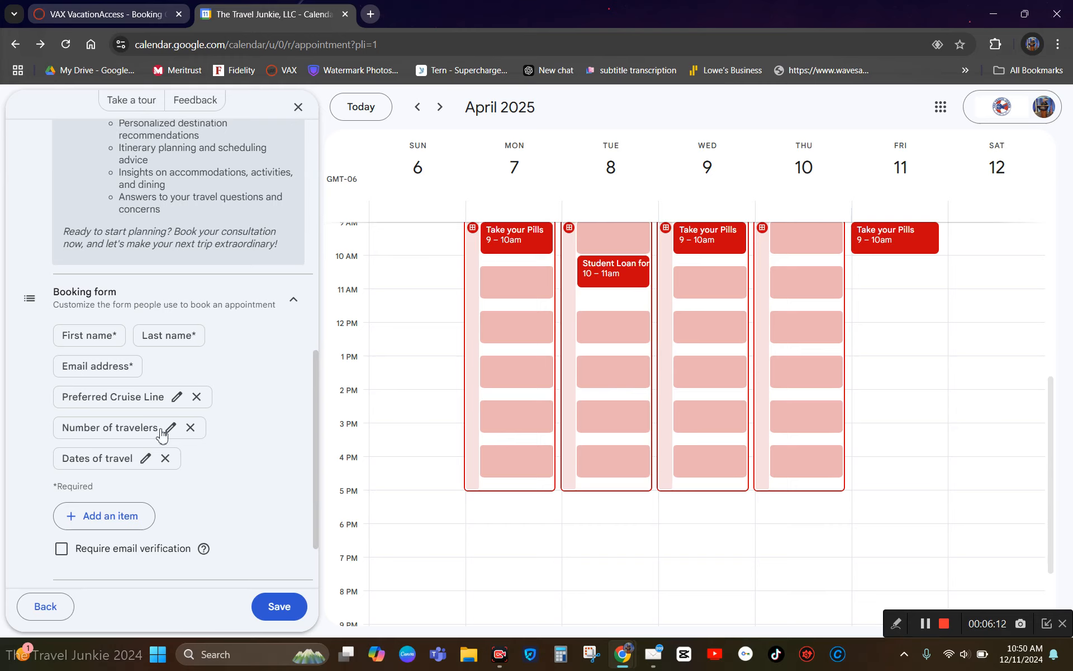
Expand the payments and cancellation policy settings and examine the Stripe payment option and the cancellation policy field
scroll(268, 472, down, 2)
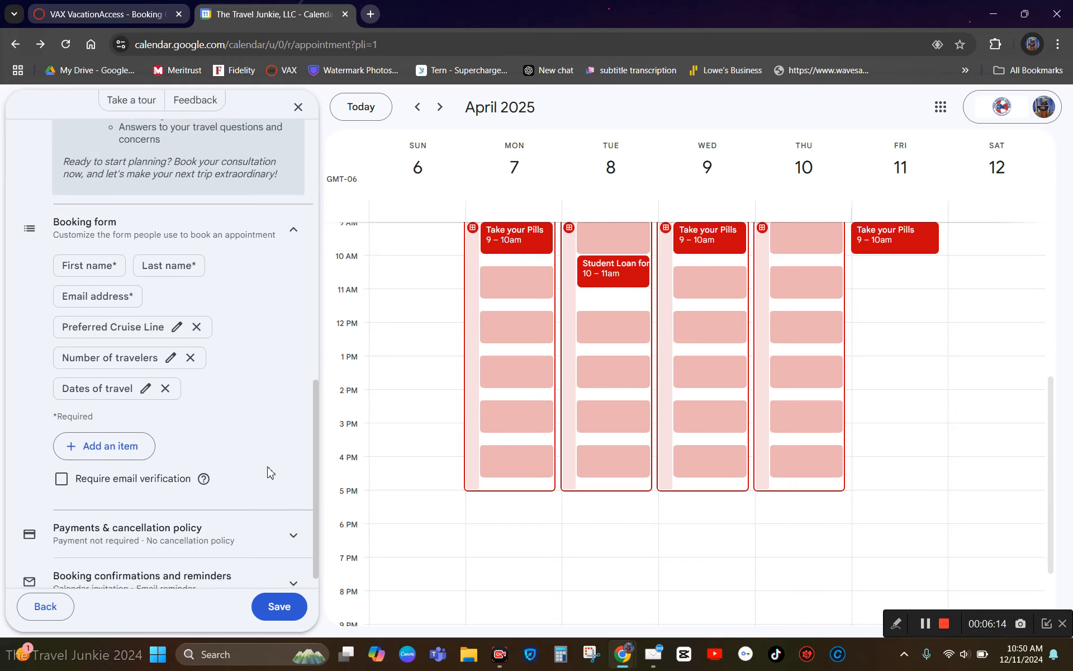
click(274, 514)
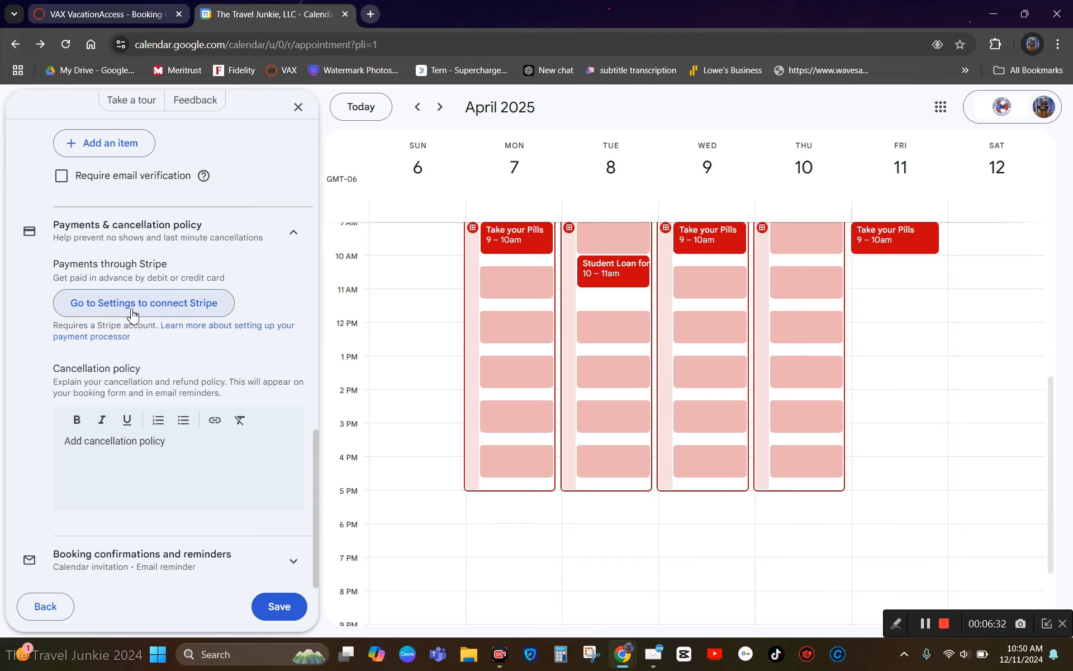
click(120, 459)
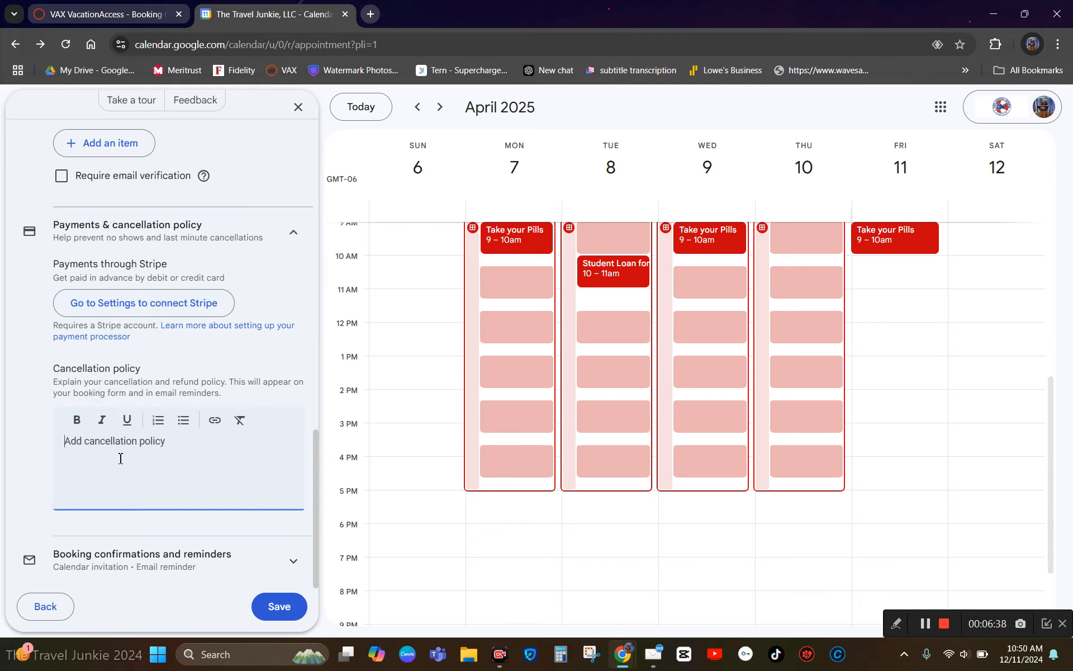
click(23, 452)
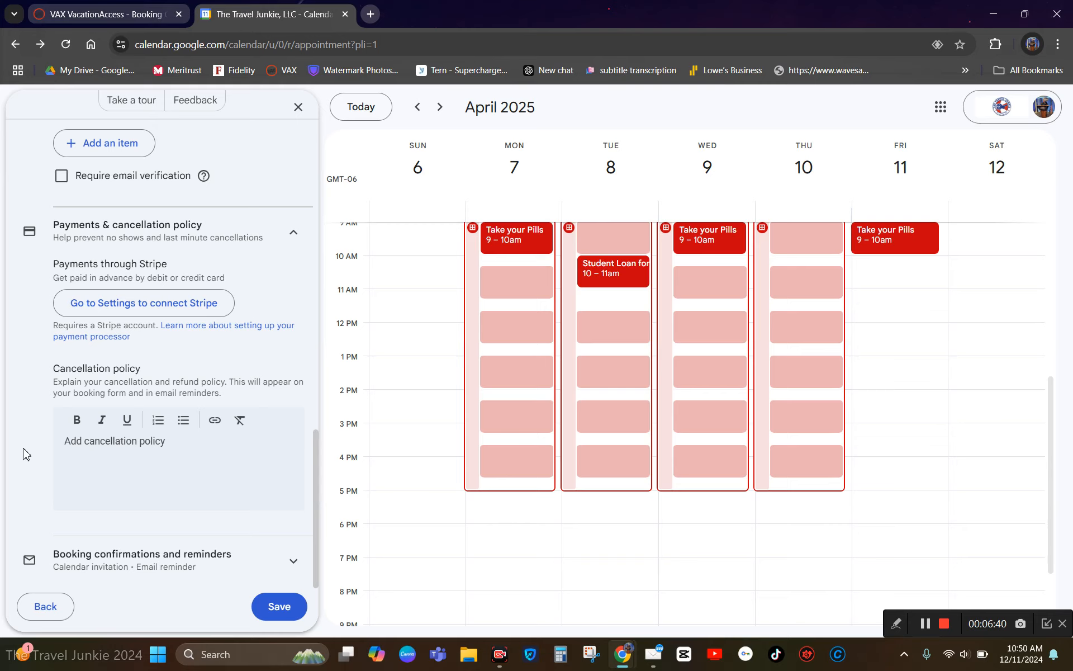
click(163, 471)
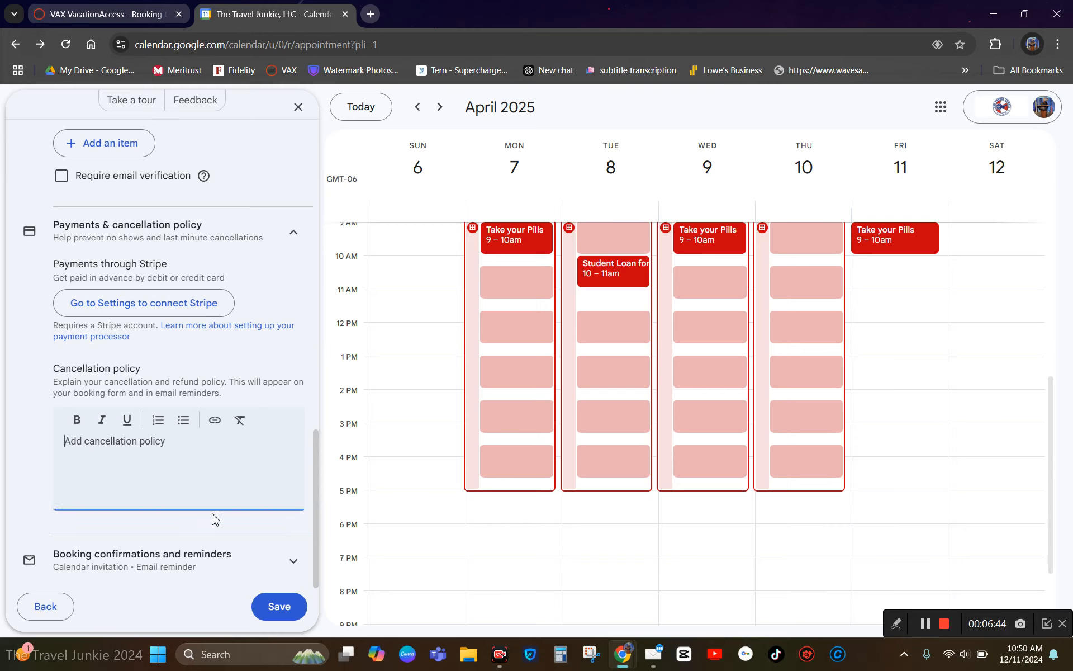
Add a second email reminder set to 1 hour before the appointment, and save the appointment schedule
click(280, 570)
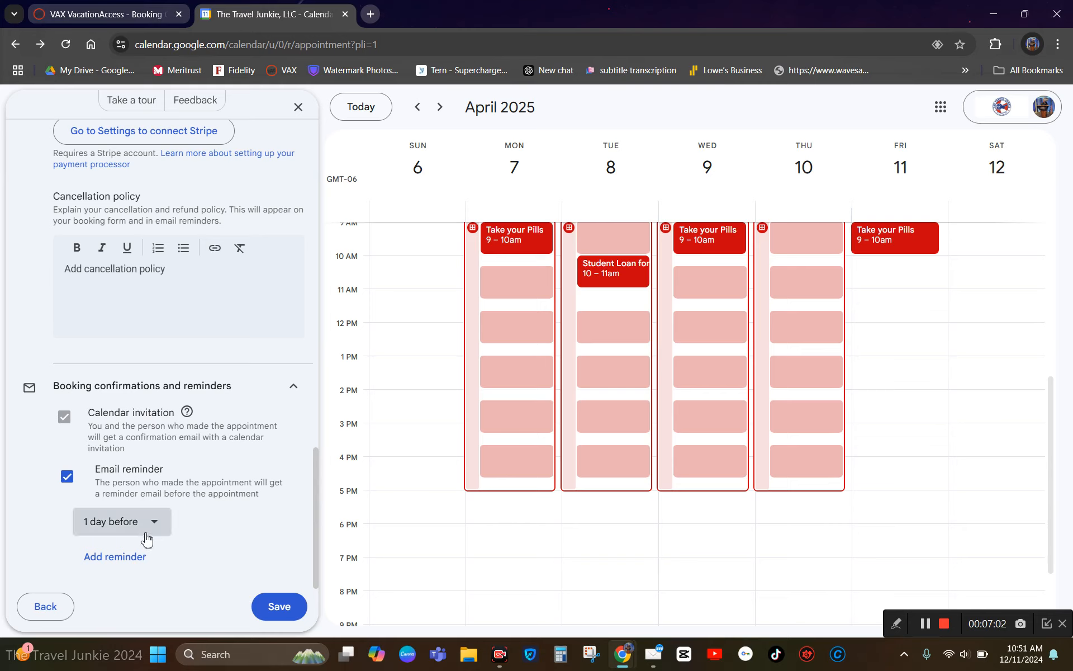
click(135, 557)
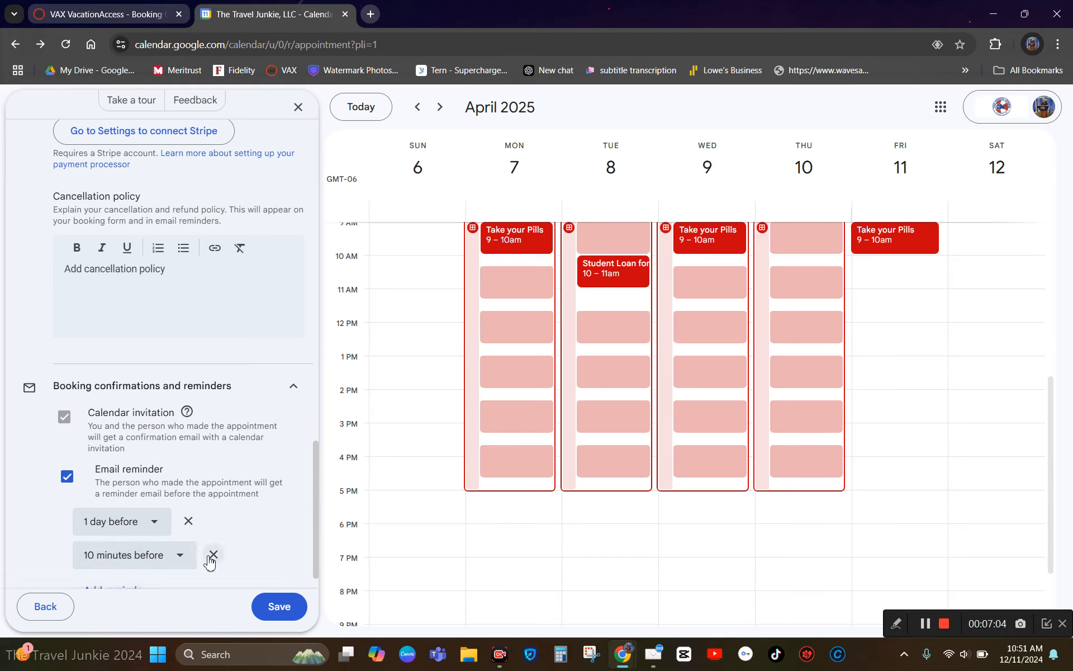
click(167, 521)
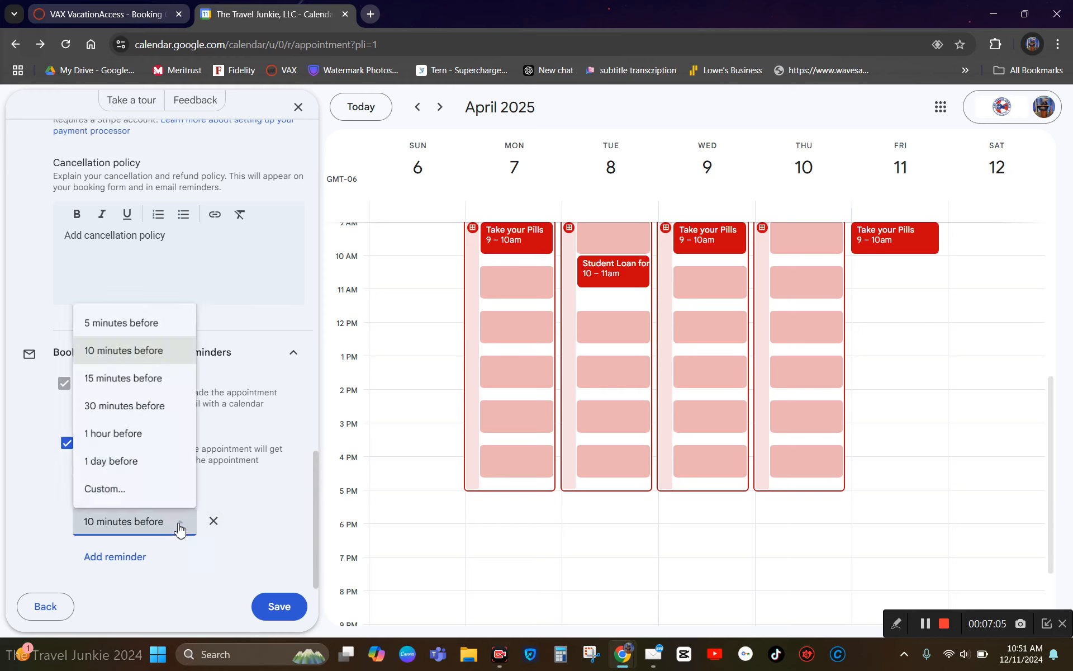
click(154, 436)
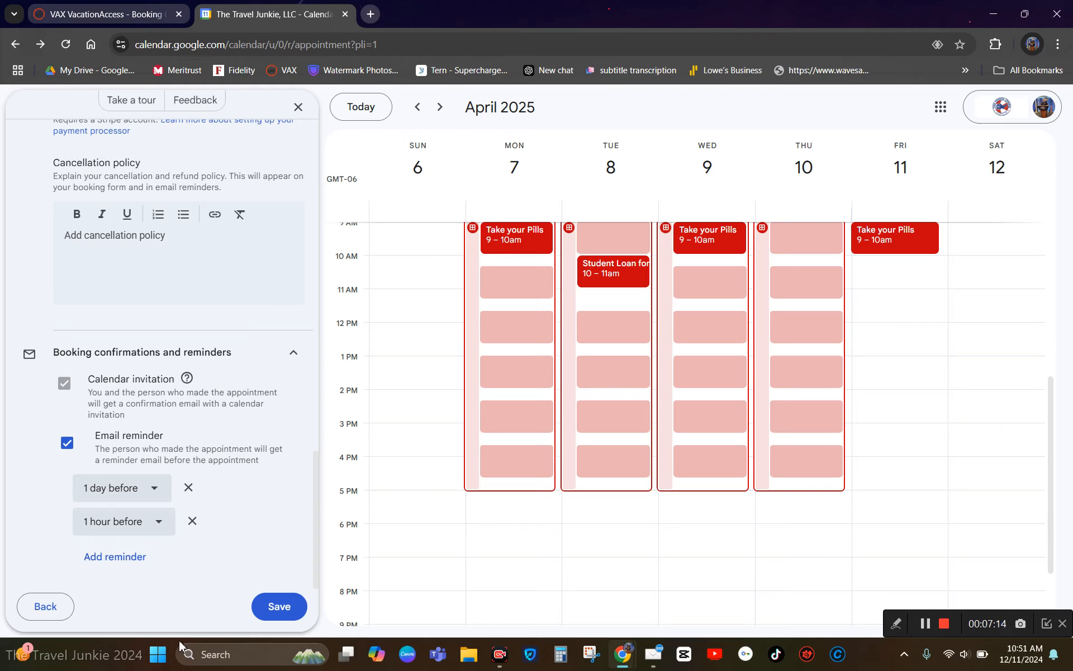
click(279, 607)
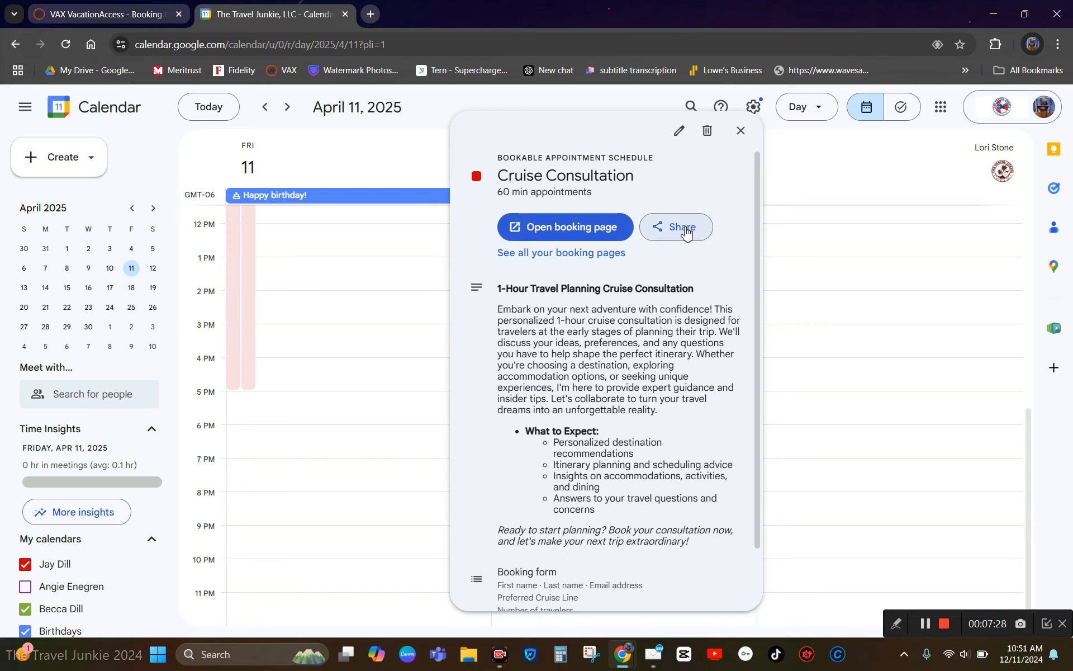
From the overview of all booking pages, view the sharing options and open the Travel Consultation booking page
click(608, 254)
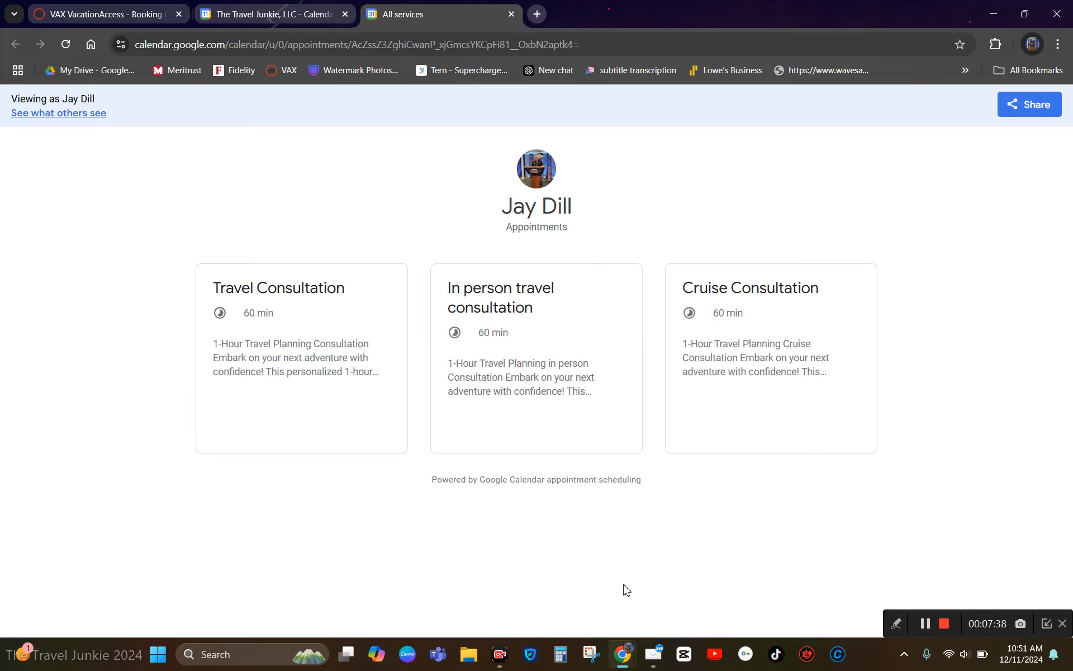
click(1040, 99)
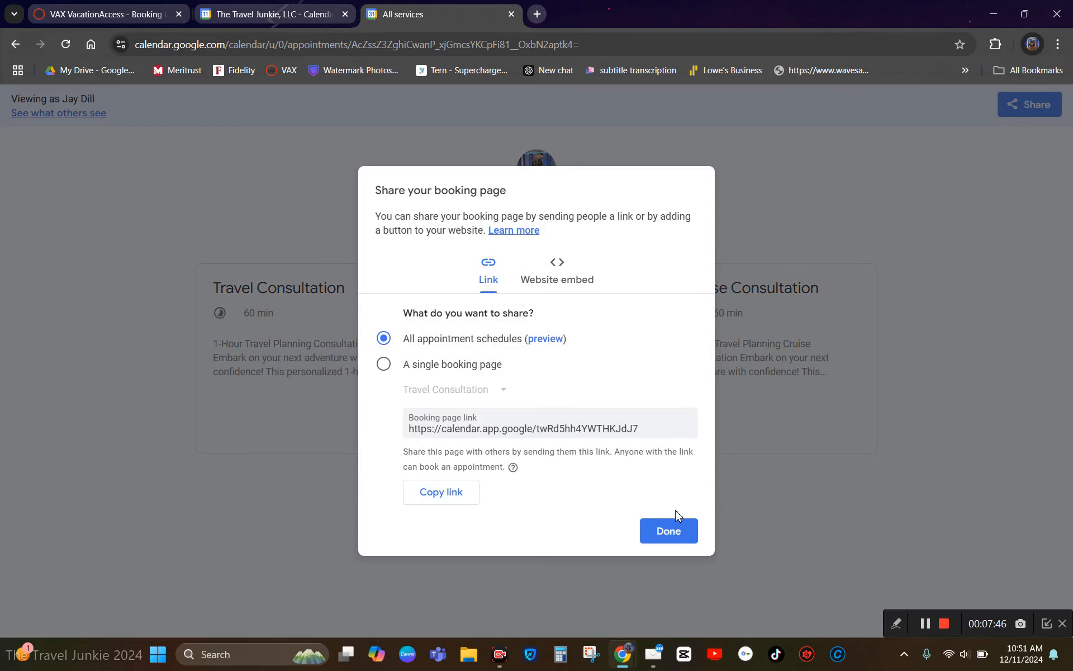
click(679, 531)
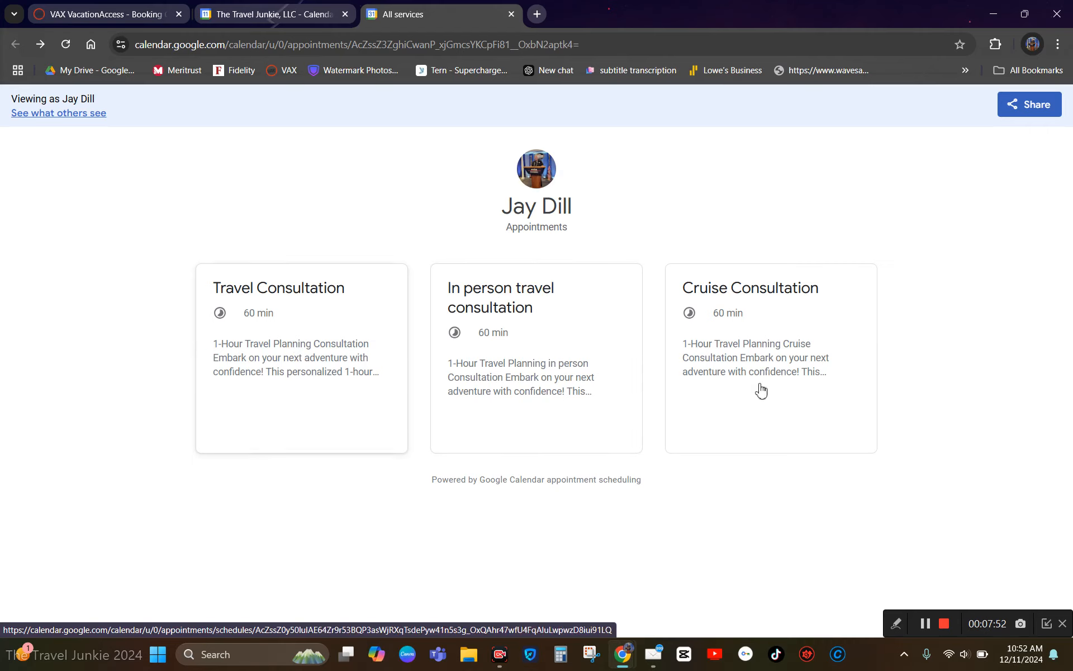
click(357, 377)
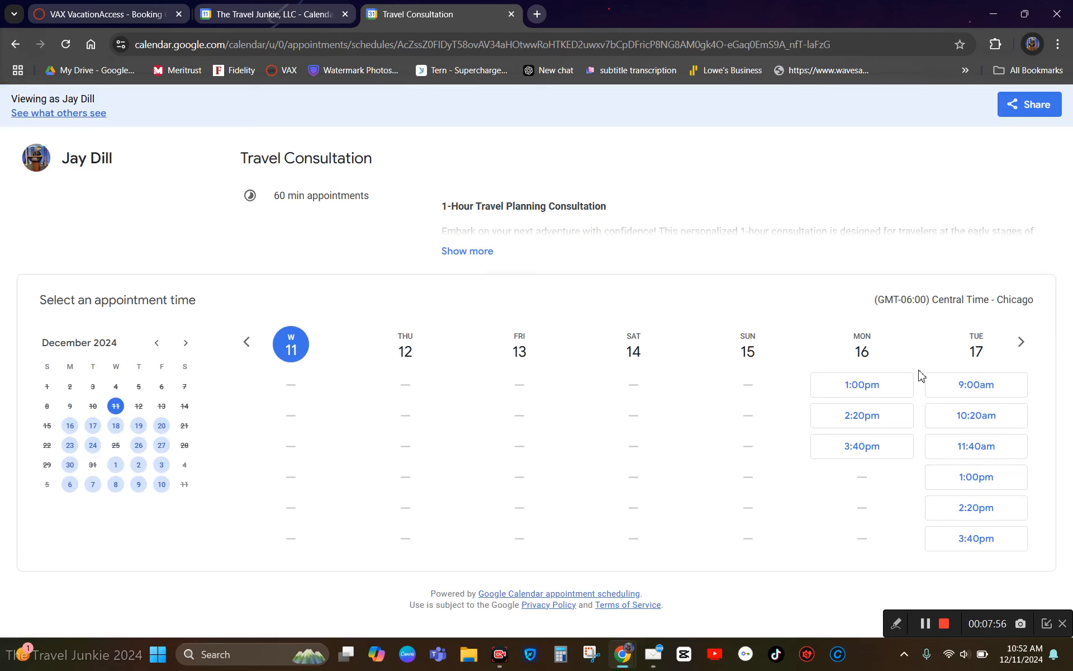
Expand the Travel Consultation description, then examine the booking form for the 1:00pm slot on Tuesday, December 17, and close it without booking
click(467, 252)
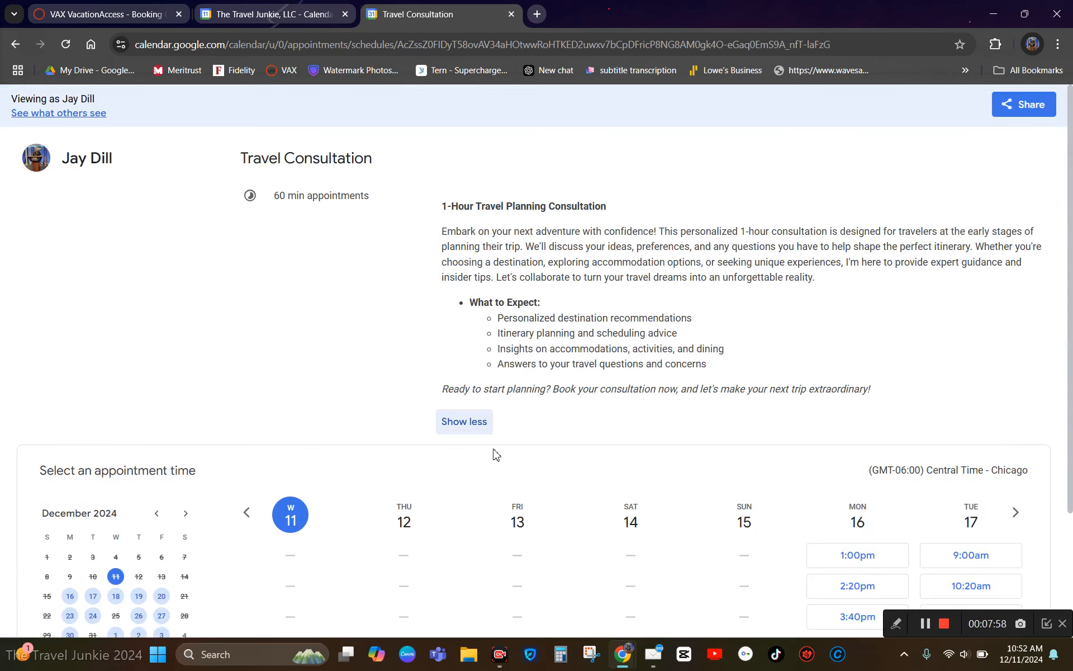
scroll(494, 453, down, 3)
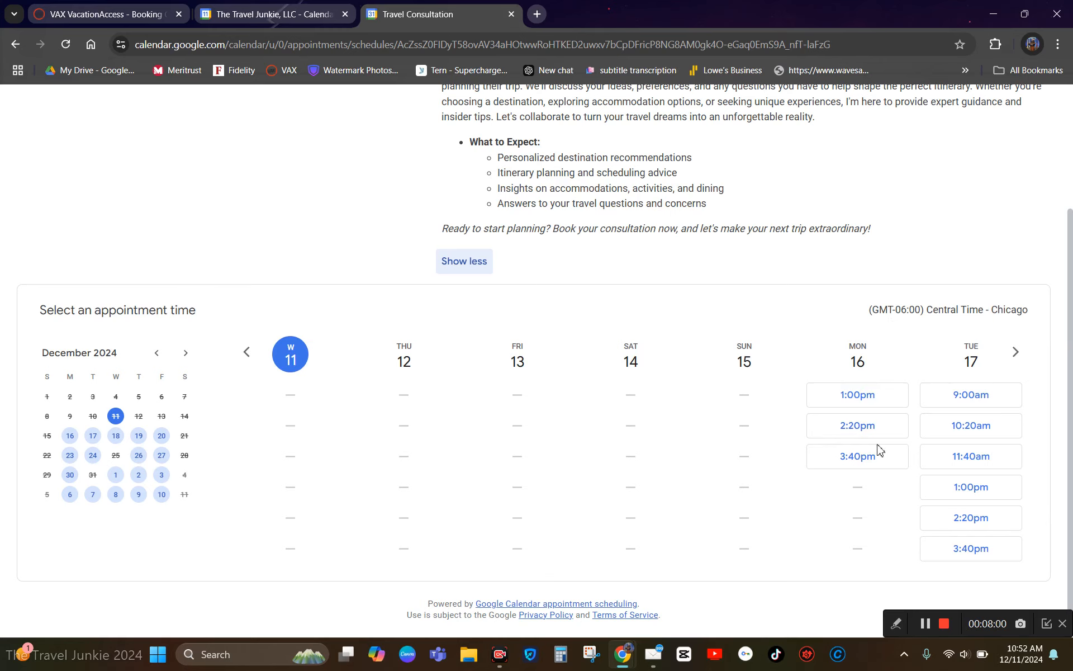
click(972, 488)
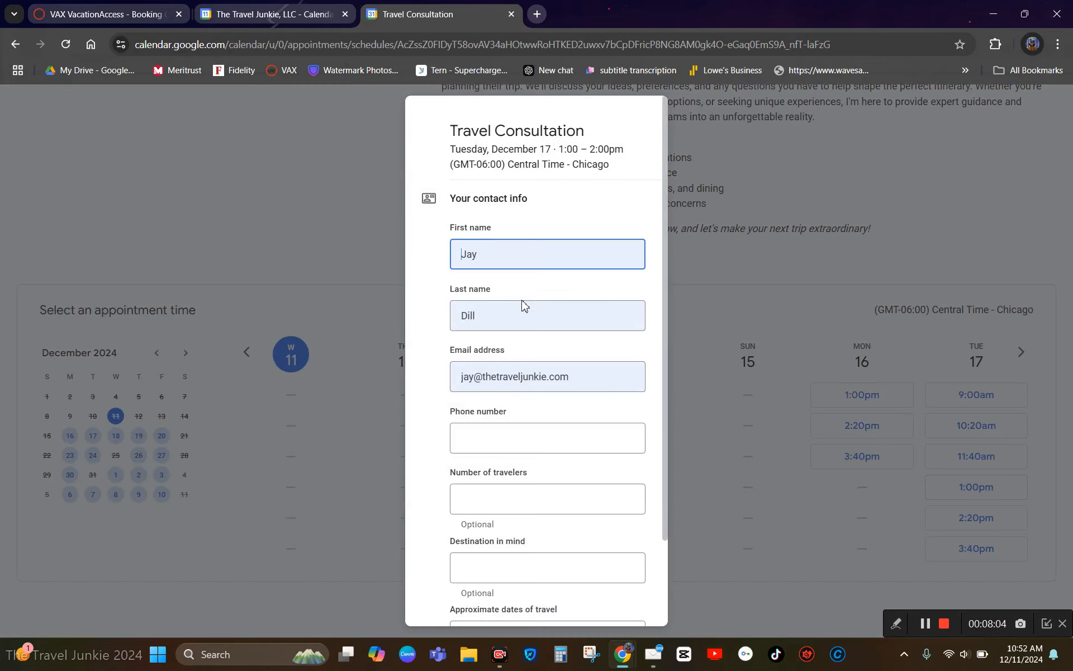
scroll(542, 442, down, 2)
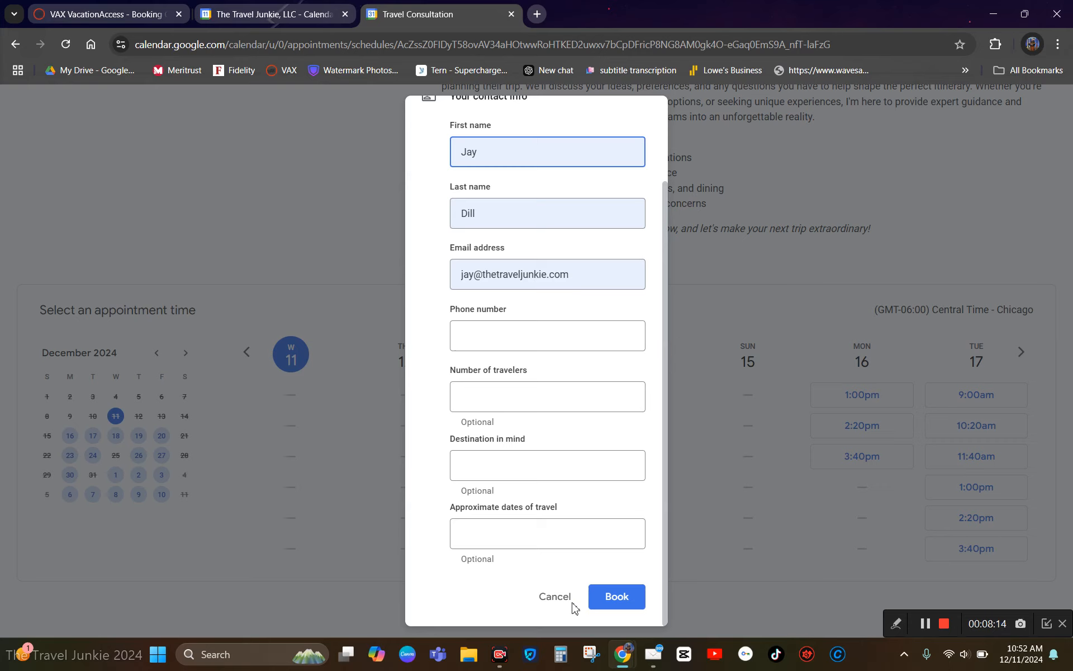
click(550, 609)
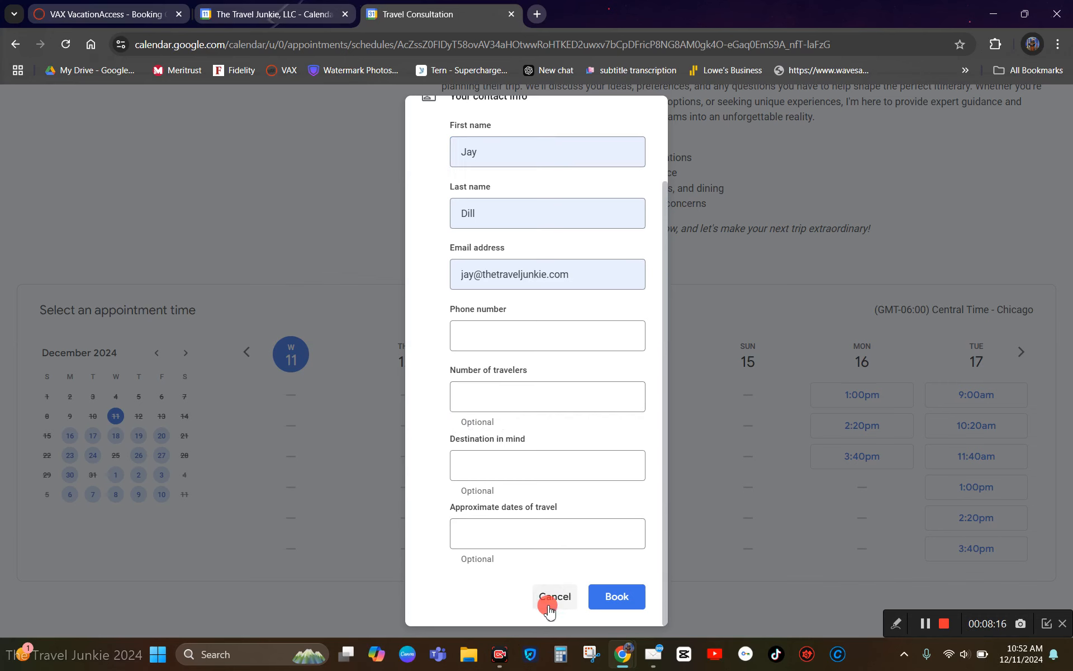
scroll(546, 510, up, 1)
scroll(546, 509, up, 3)
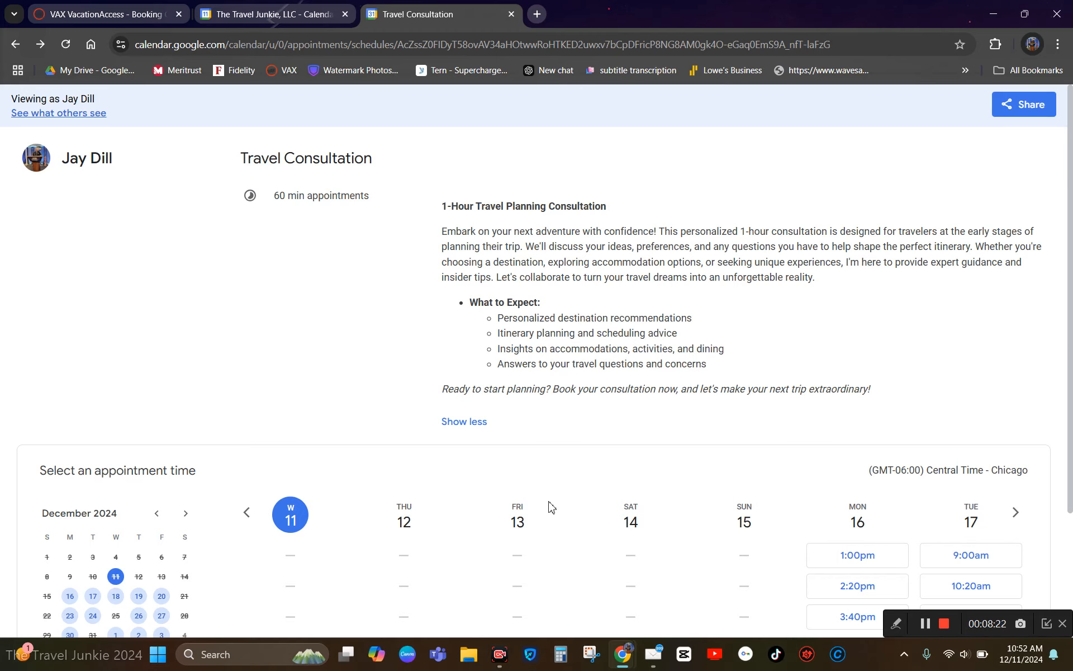
scroll(523, 482, down, 3)
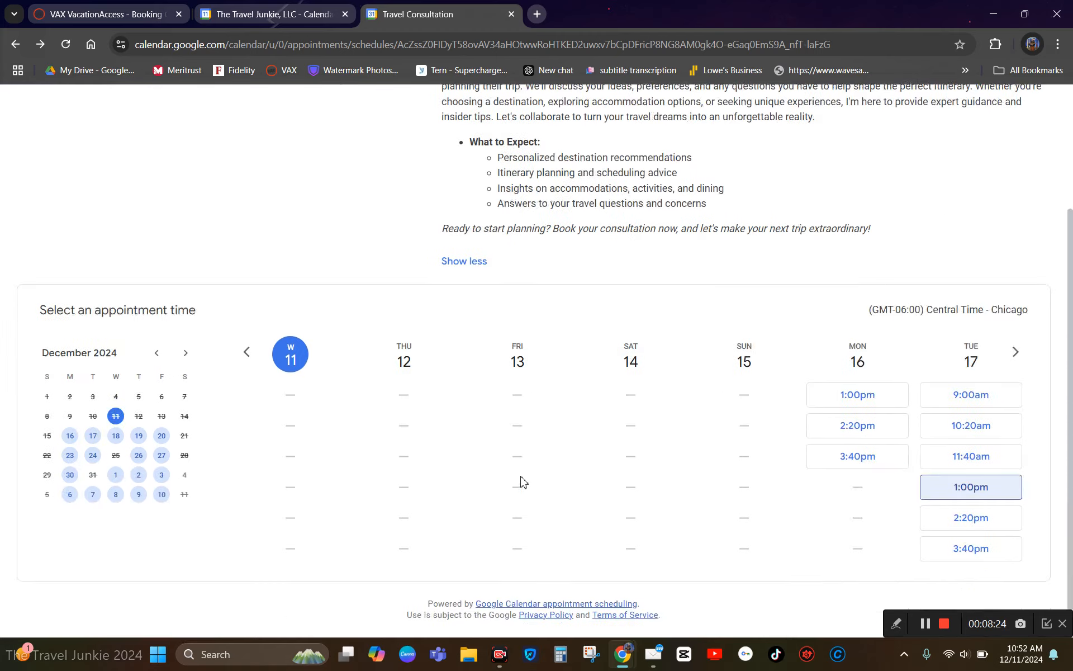
scroll(523, 481, up, 3)
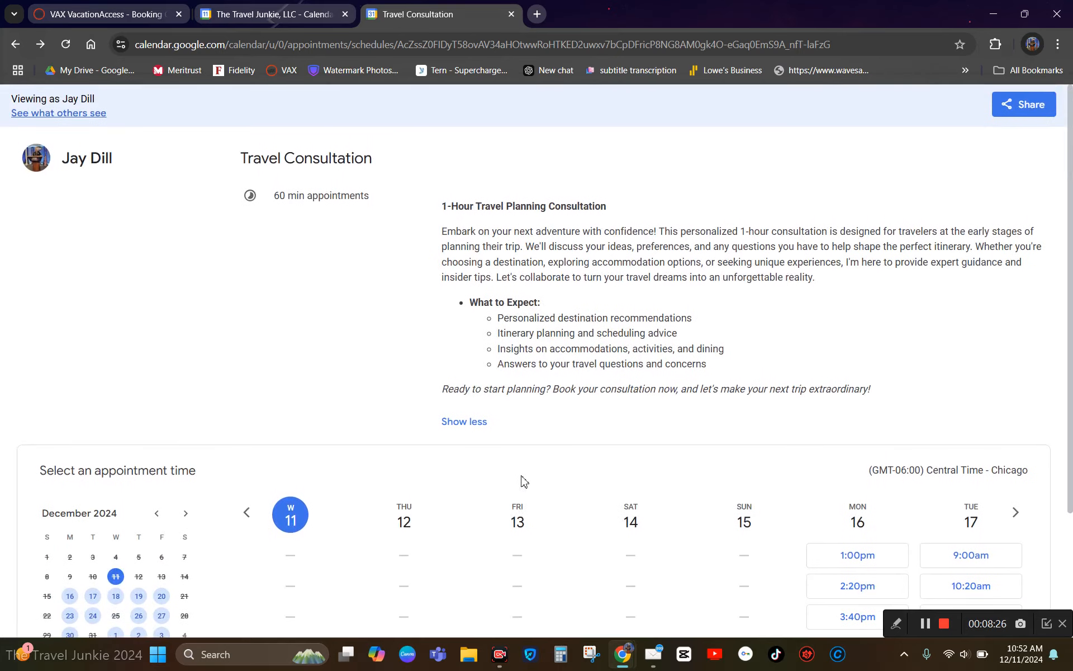